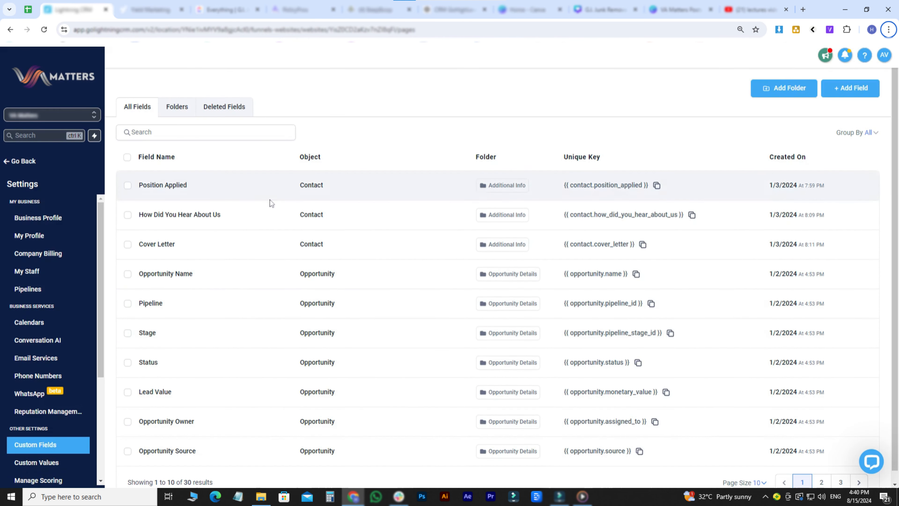
# - Check which bulk actions are offered for the Cover Letter field and for the Opportunity Name field
pyautogui.click(238, 129)
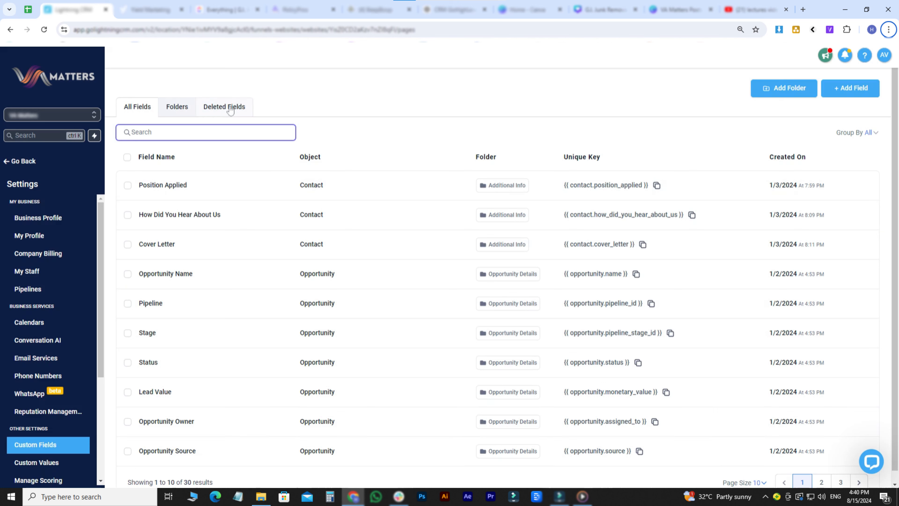
pyautogui.scroll(-1, 812, 455)
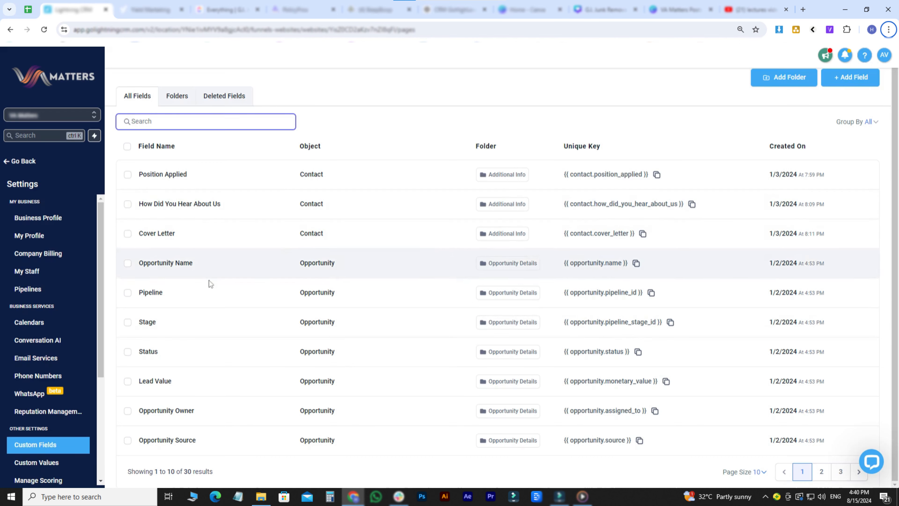
pyautogui.click(128, 236)
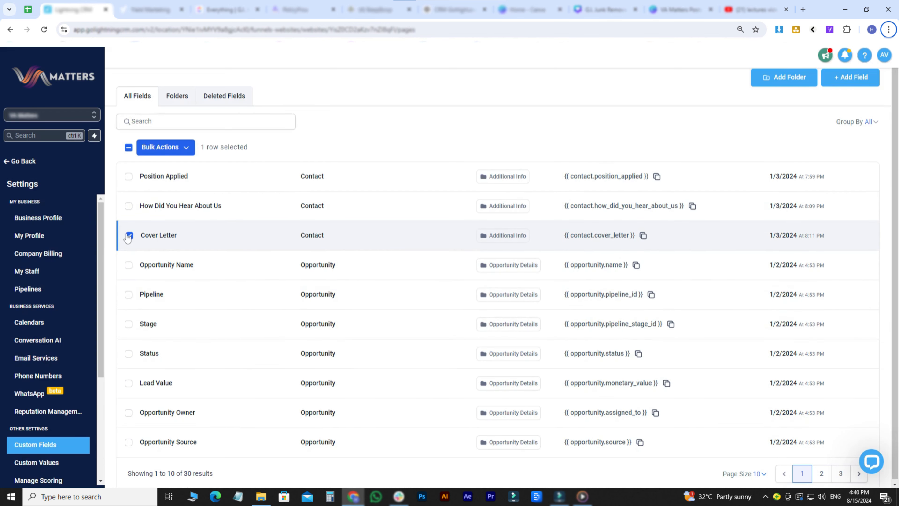
pyautogui.click(164, 148)
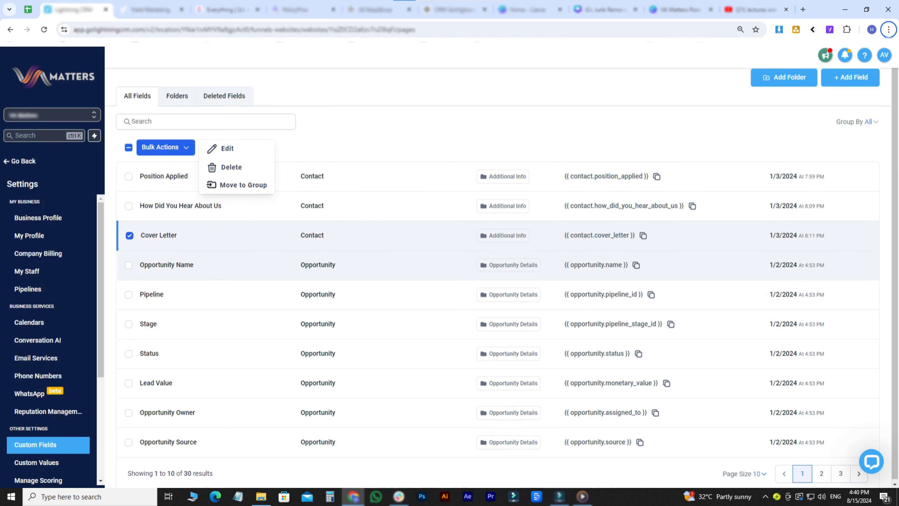
pyautogui.click(130, 266)
pyautogui.click(129, 235)
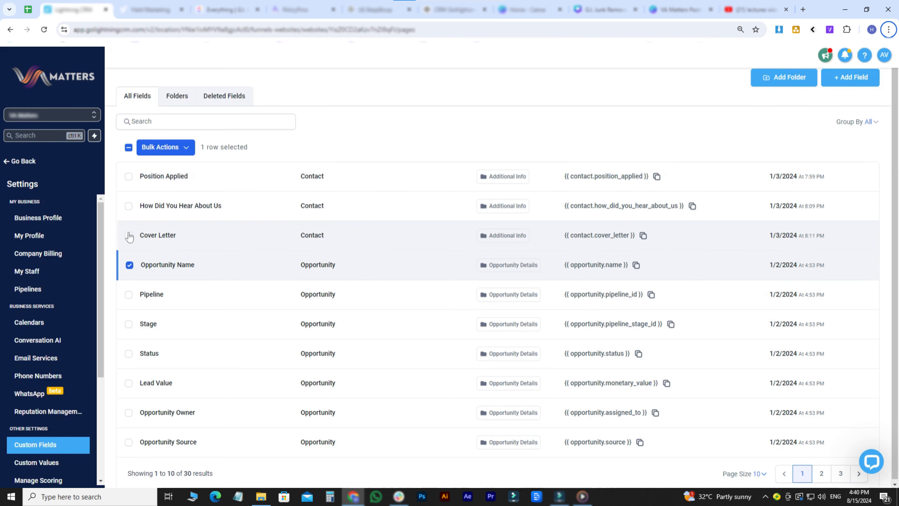
pyautogui.click(152, 149)
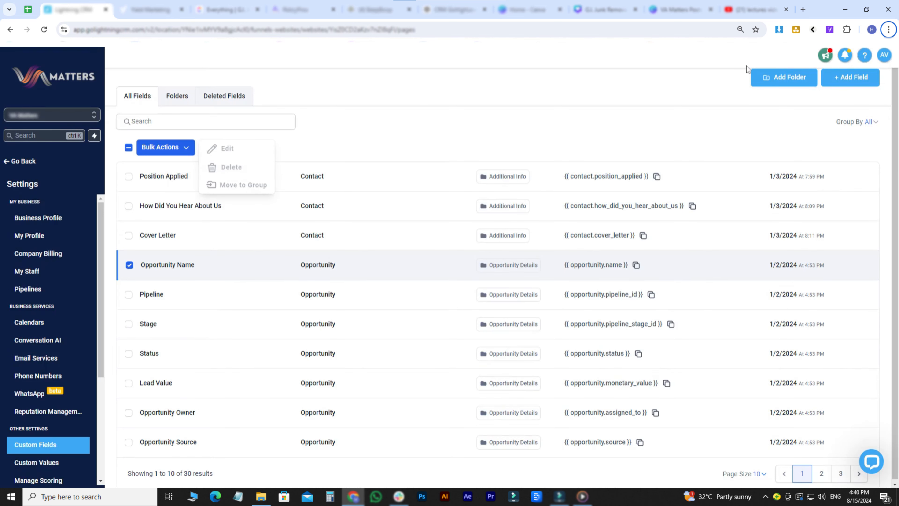
# - Start a new Single Line custom field named "Test 1" and assign it to the Opportunity object
pyautogui.click(848, 80)
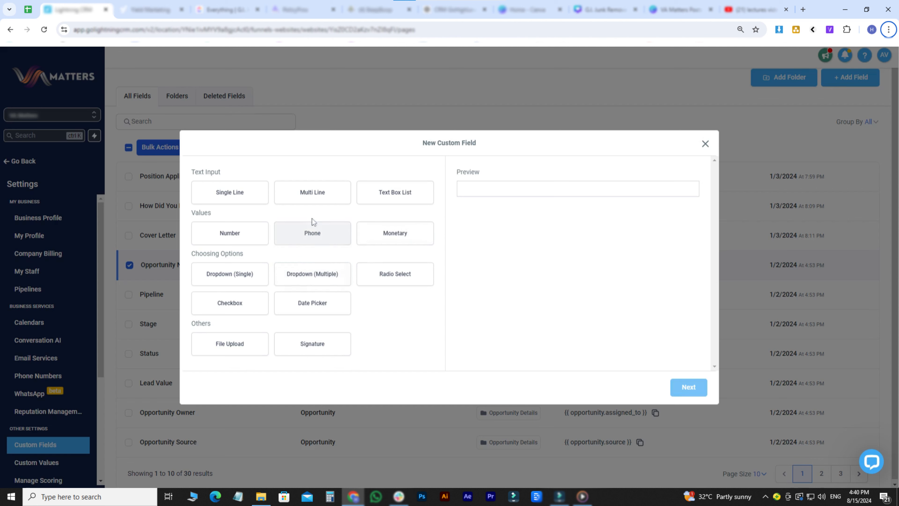
pyautogui.click(250, 192)
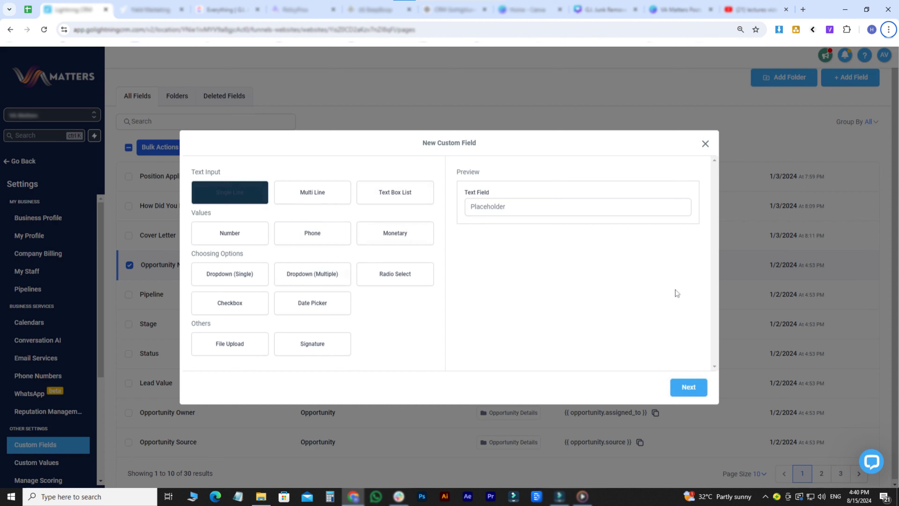
pyautogui.click(686, 389)
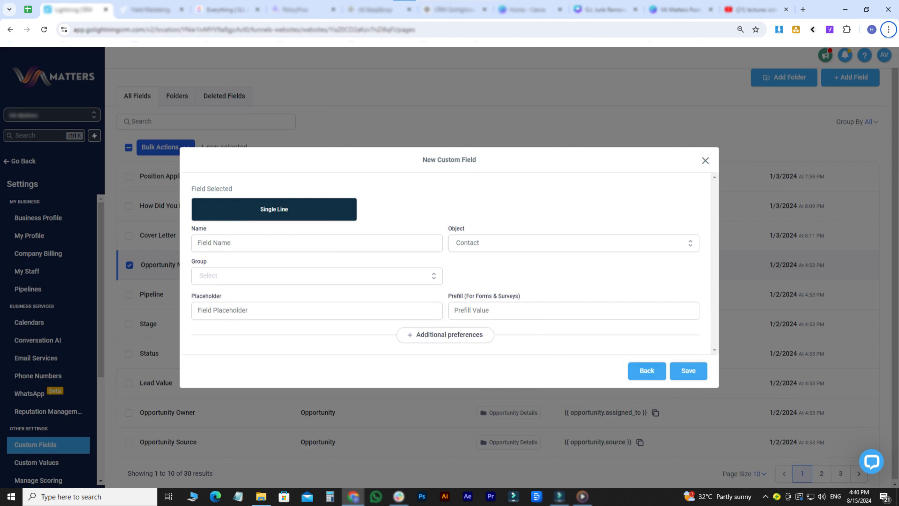
pyautogui.click(212, 242)
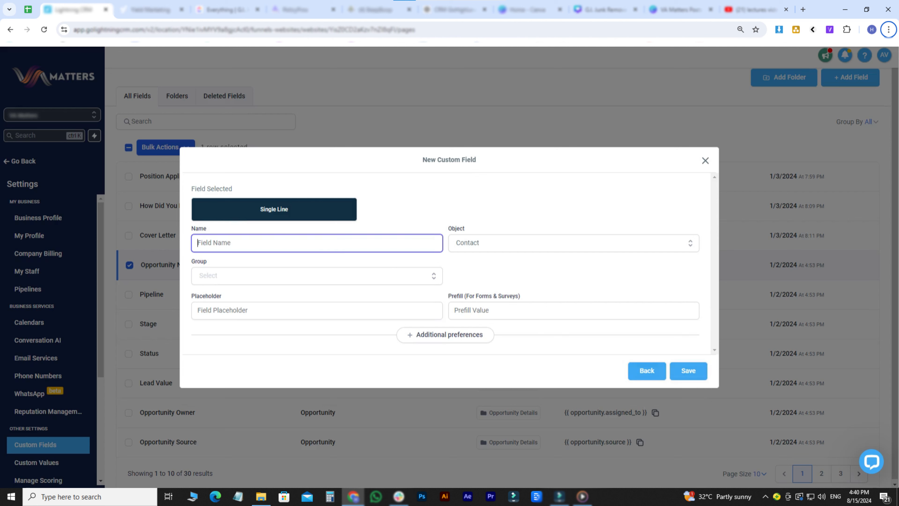
pyautogui.write('Test 1')
pyautogui.click(517, 248)
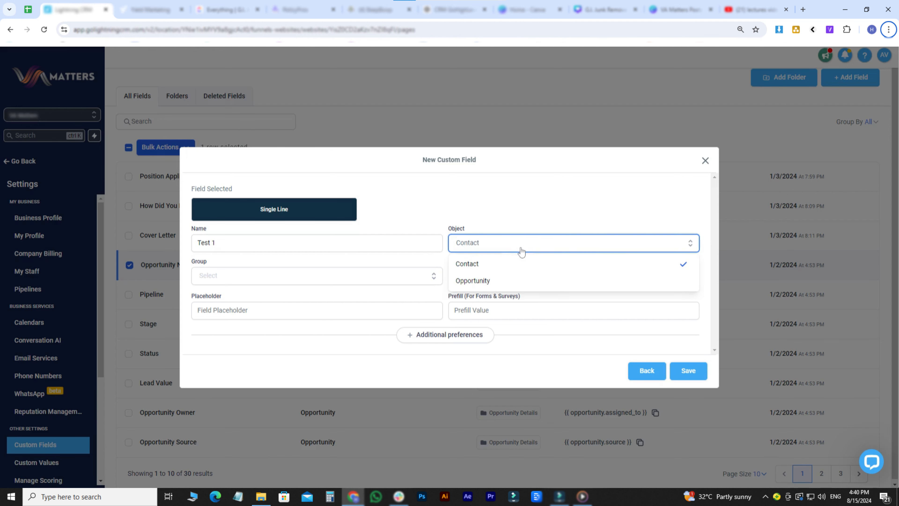
pyautogui.click(540, 284)
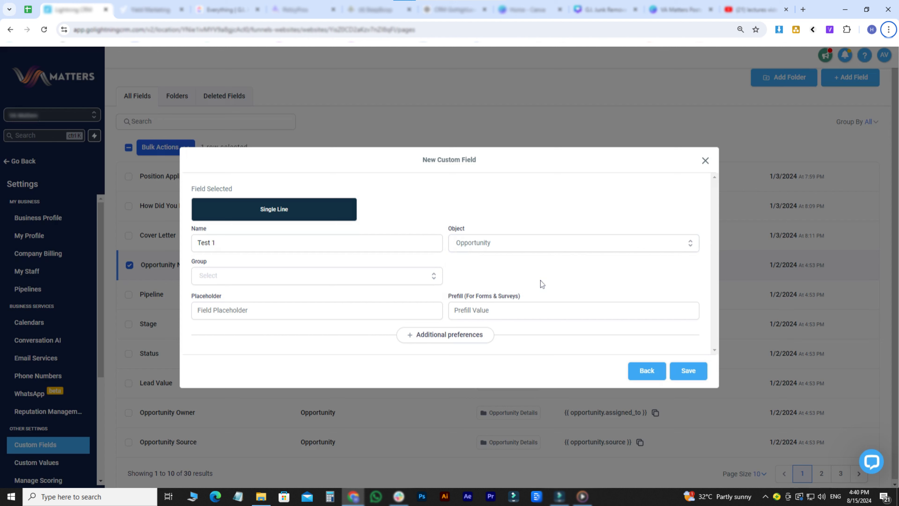
# - Put the new field in the Opportunity Details group with the placeholder "Type in here" and save it
pyautogui.click(389, 277)
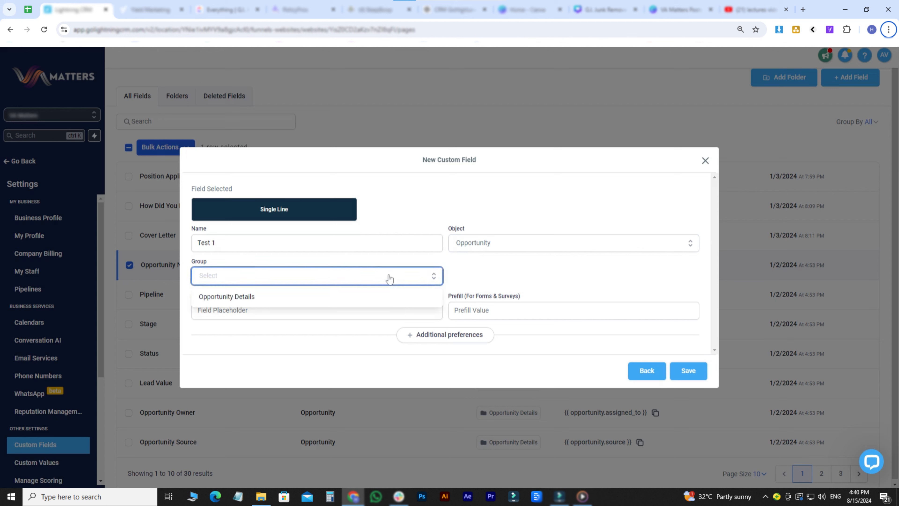
pyautogui.click(320, 298)
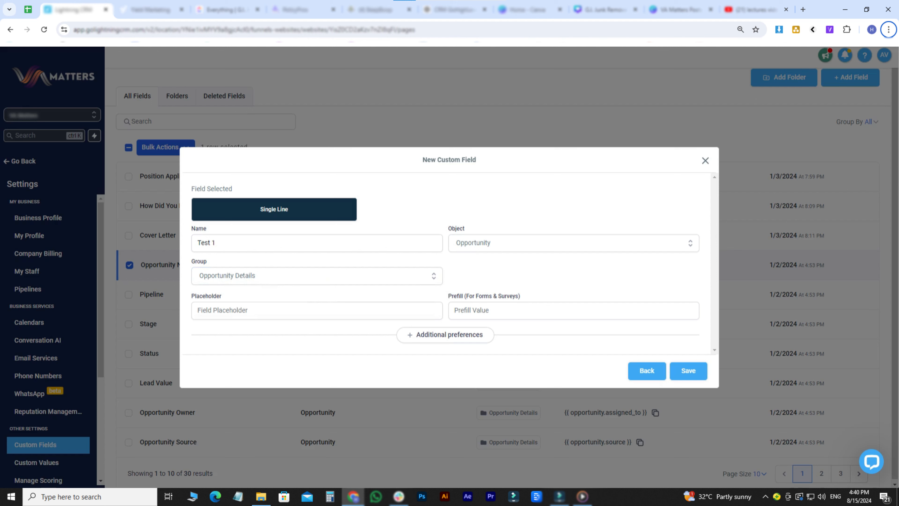
pyautogui.click(317, 310)
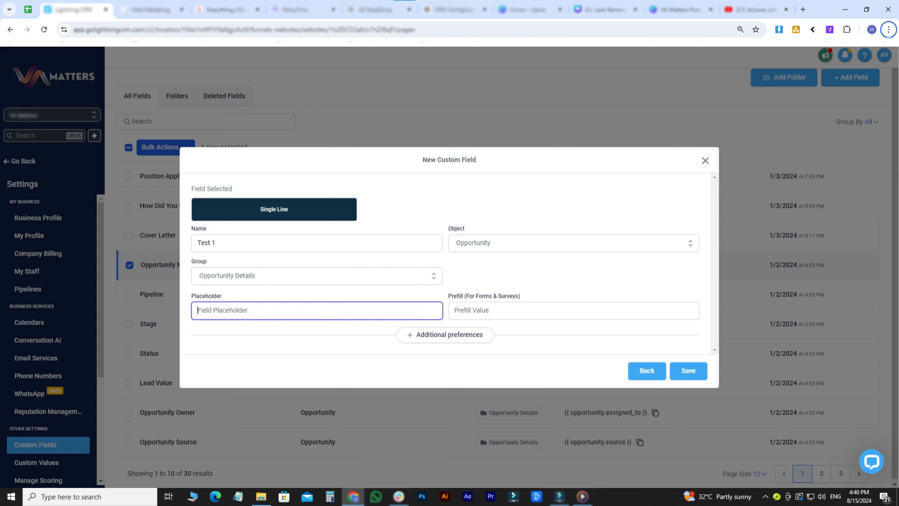
pyautogui.write('Type in here')
pyautogui.click(543, 285)
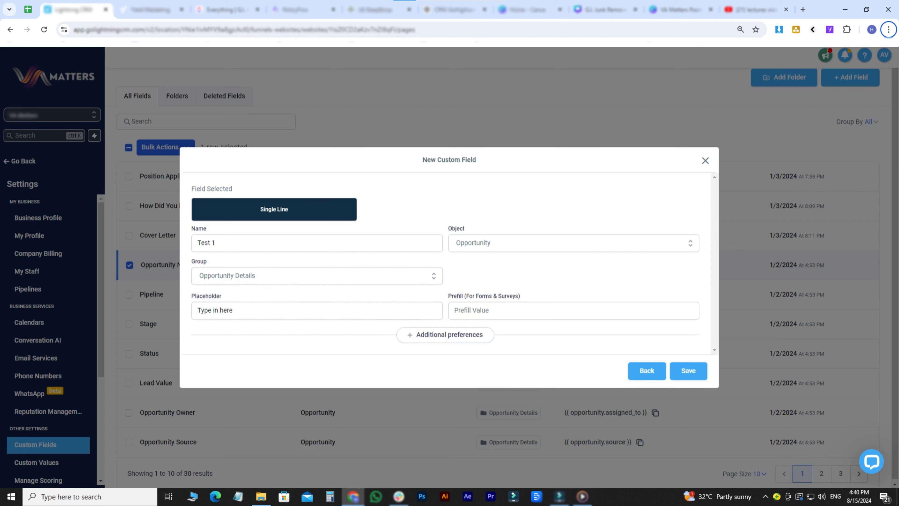
pyautogui.click(443, 334)
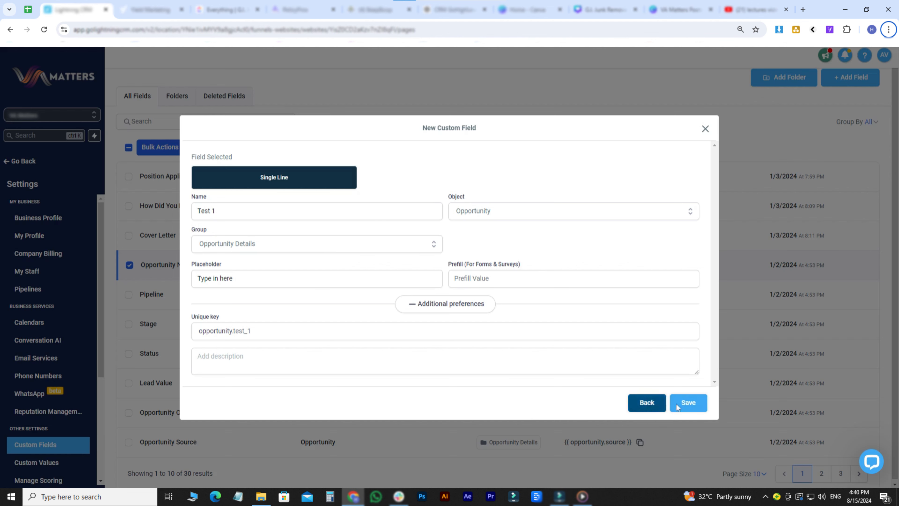
pyautogui.click(692, 402)
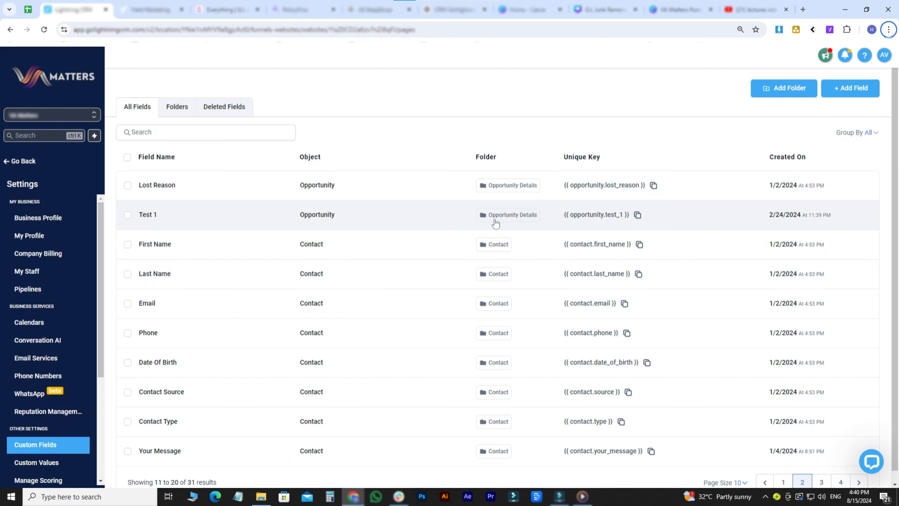
# - Create a custom field folder named "Test folder" for the Opportunity object
pyautogui.click(786, 88)
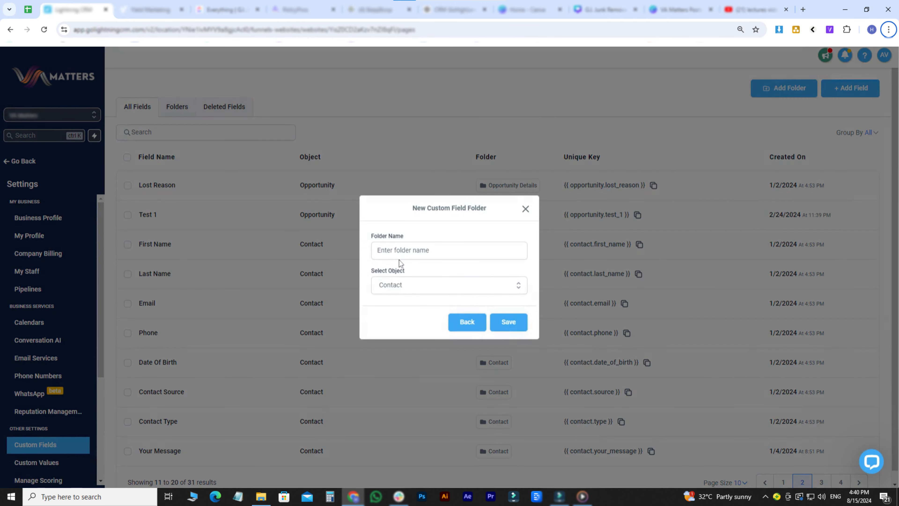
pyautogui.click(449, 250)
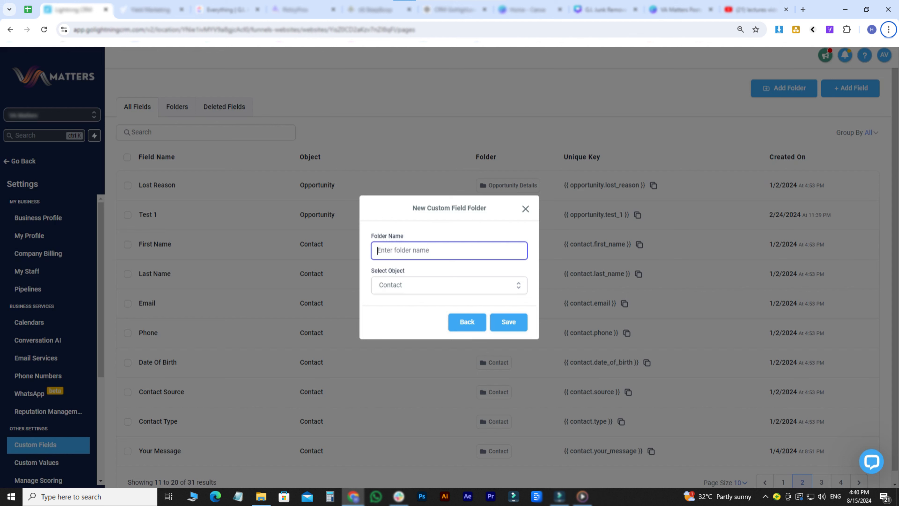
pyautogui.write('Test folder')
pyautogui.click(424, 284)
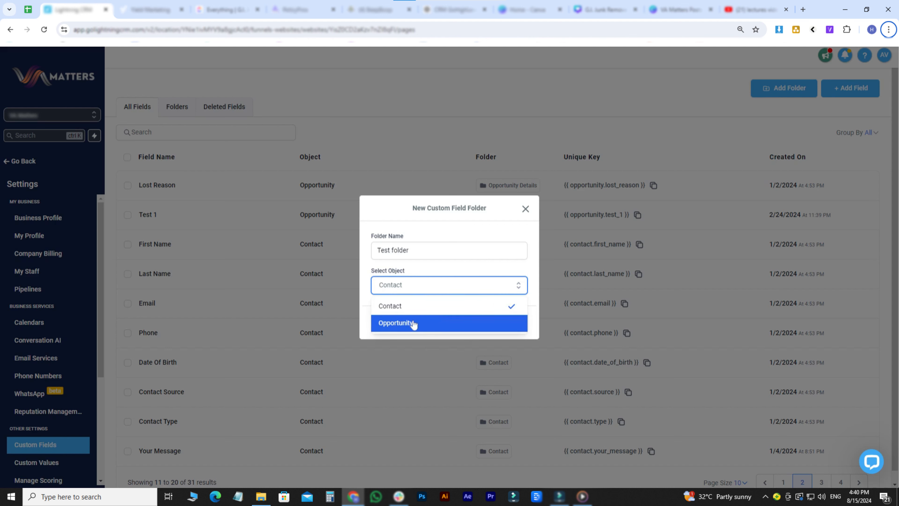
pyautogui.click(421, 323)
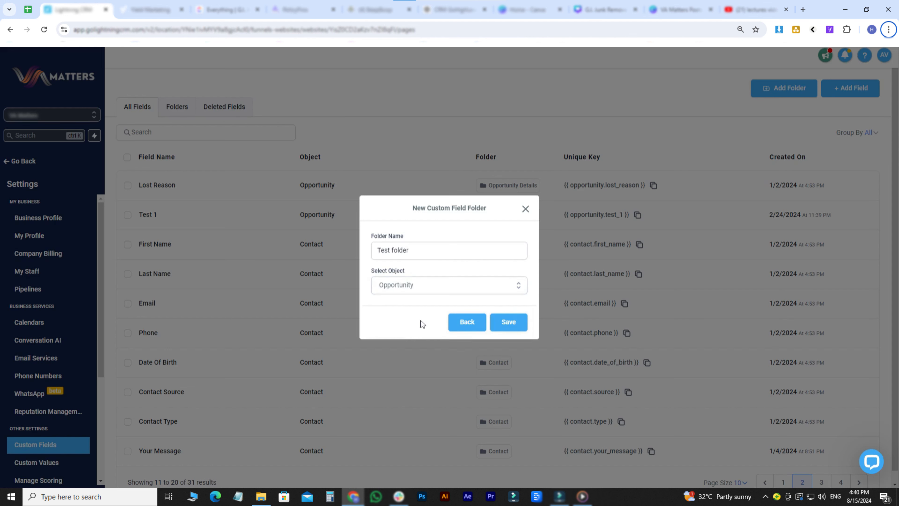
pyautogui.click(513, 323)
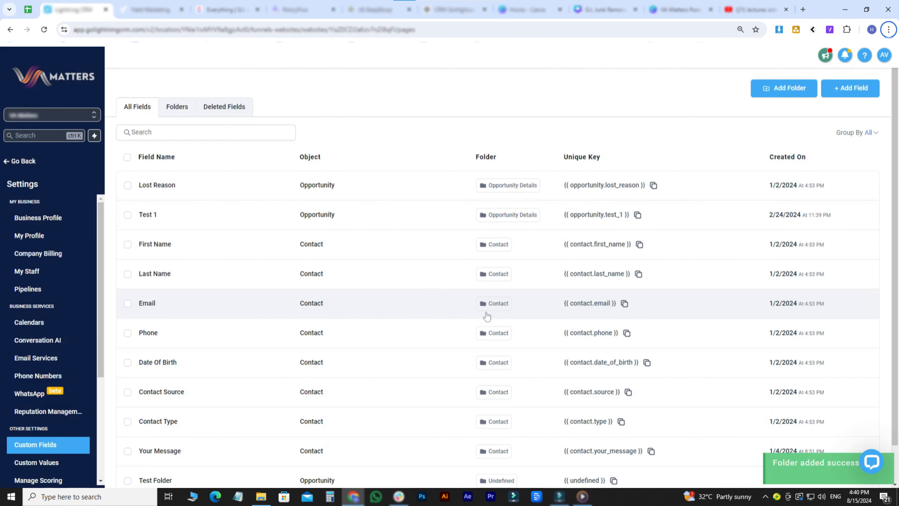
# - Filter the custom field folders by the Opportunity object and open Test Folder
pyautogui.click(180, 107)
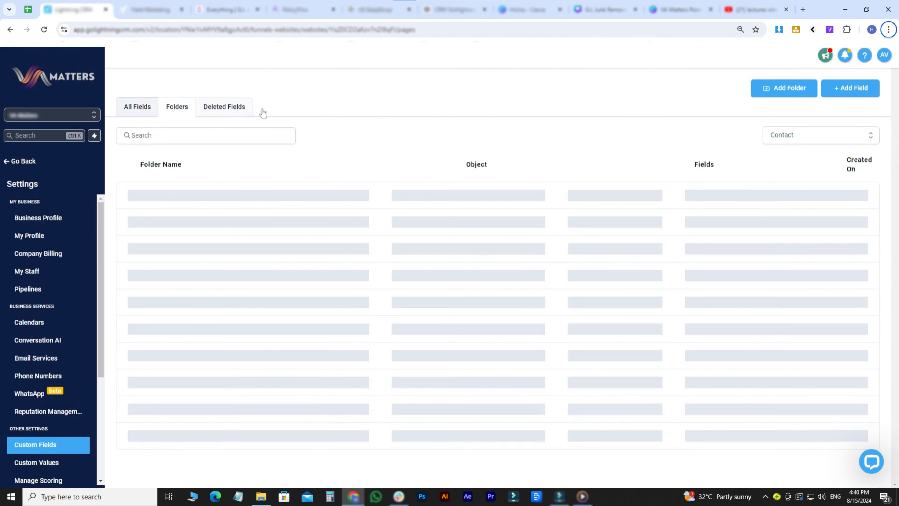
pyautogui.click(825, 136)
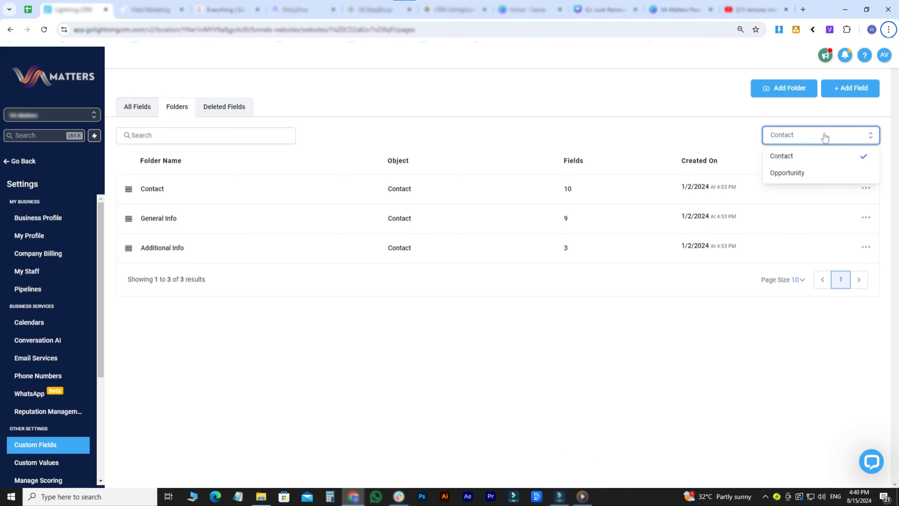
pyautogui.click(808, 172)
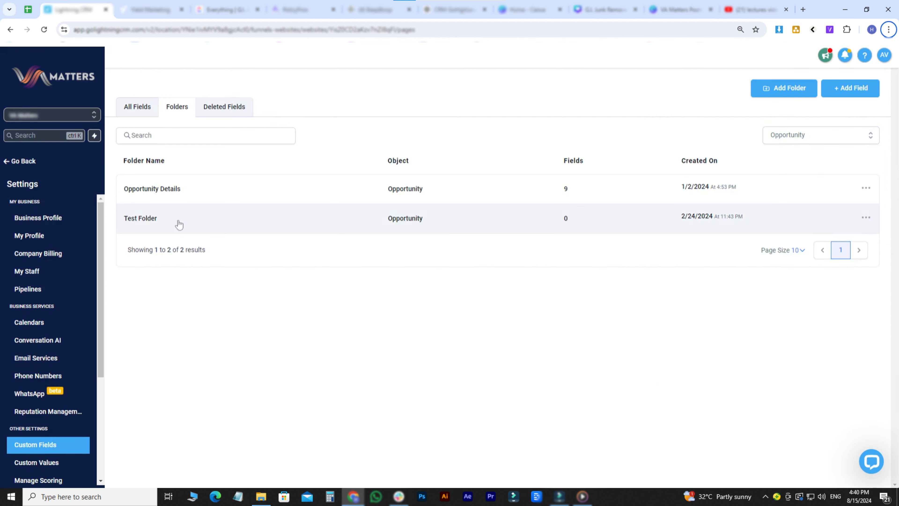
pyautogui.click(176, 225)
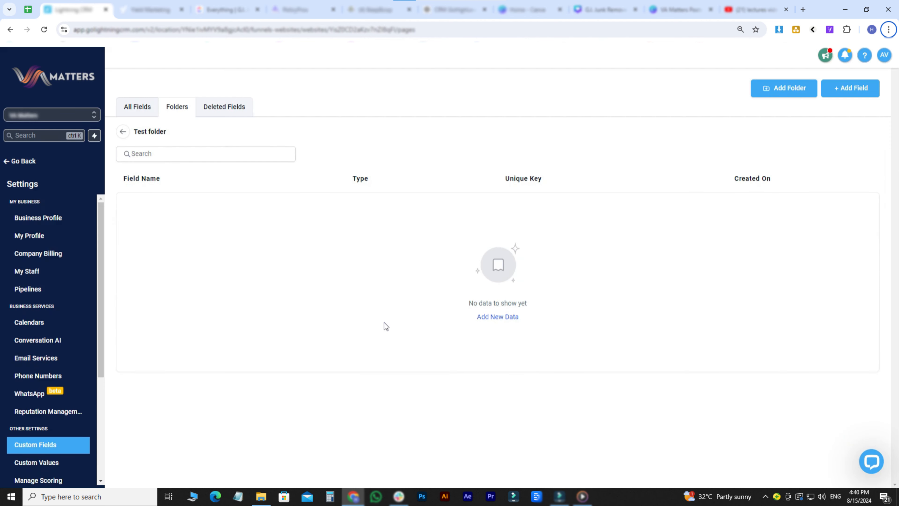
# - Add a Single Line field named "Test 2" to Test folder, keeping that folder as its group, and save it
pyautogui.click(846, 97)
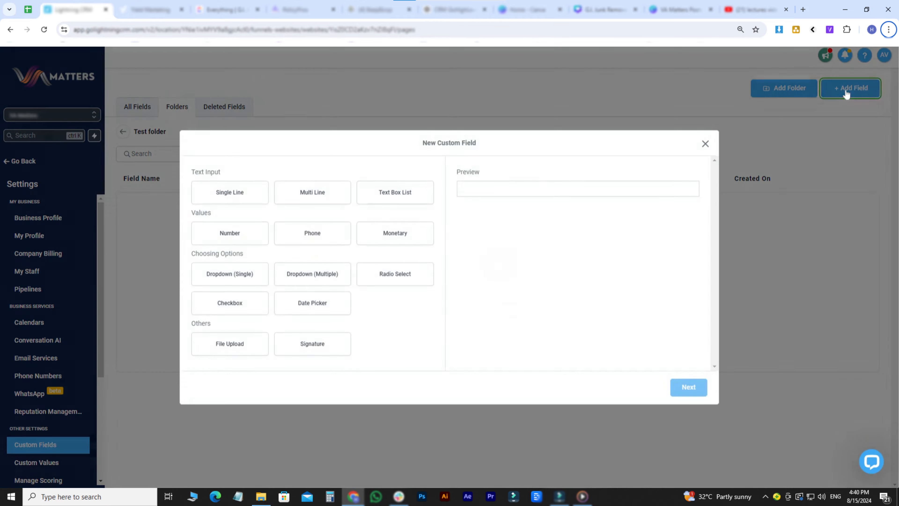
pyautogui.click(252, 203)
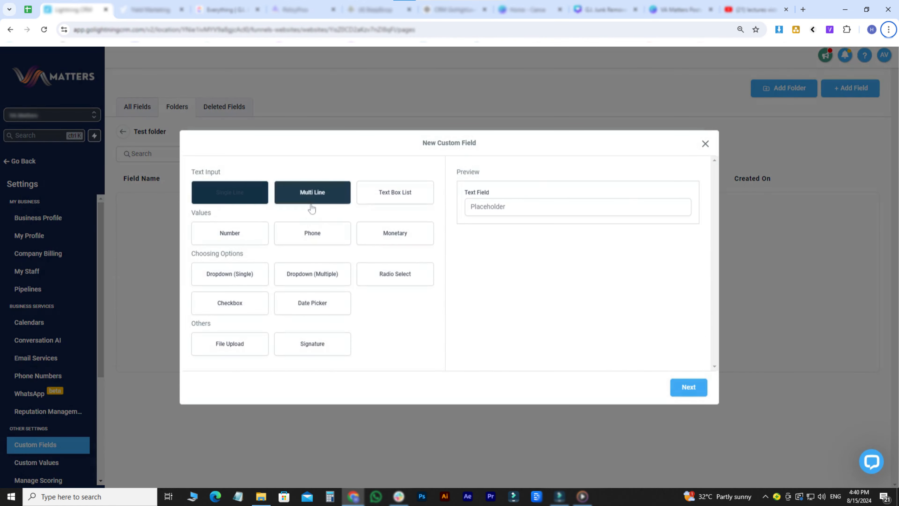
pyautogui.click(688, 386)
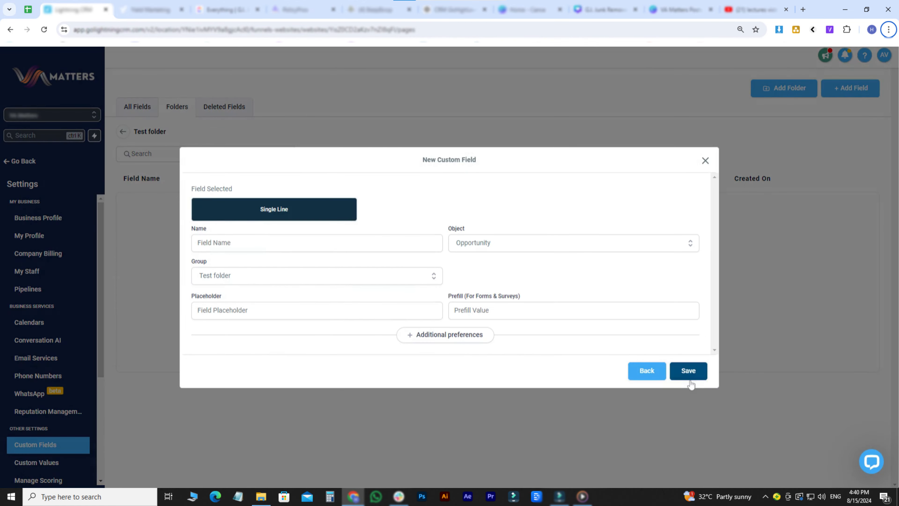
pyautogui.click(283, 244)
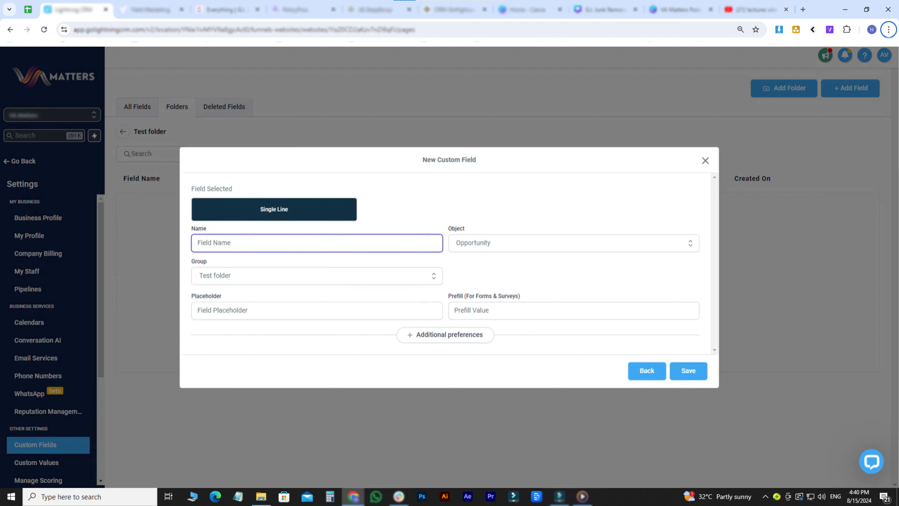
pyautogui.write('Test 2')
pyautogui.click(283, 274)
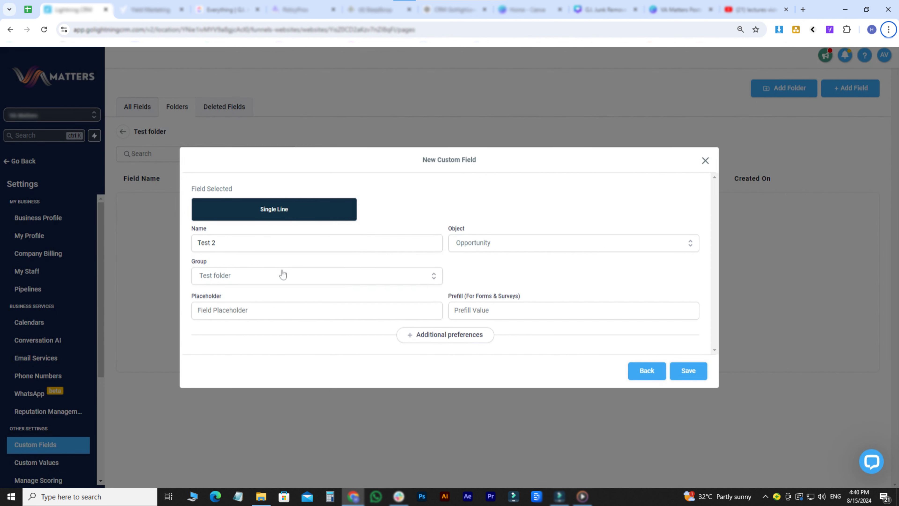
pyautogui.click(282, 274)
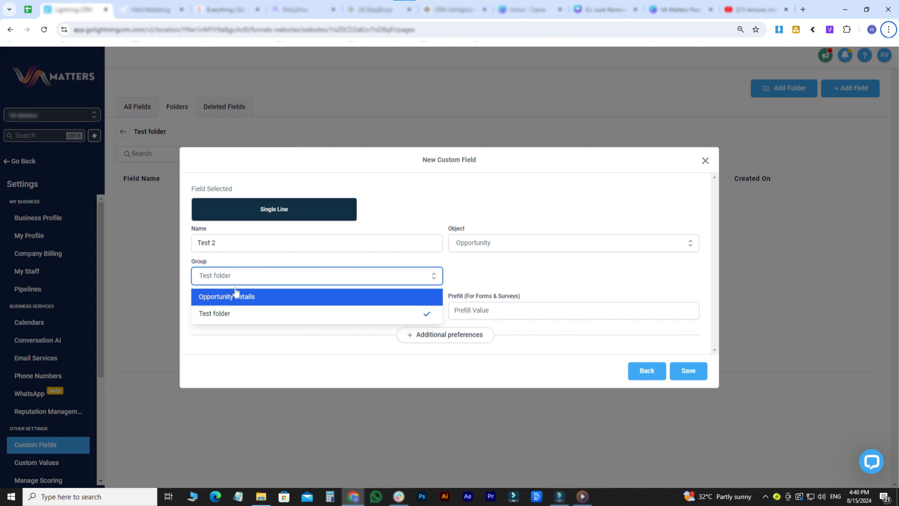
pyautogui.click(232, 281)
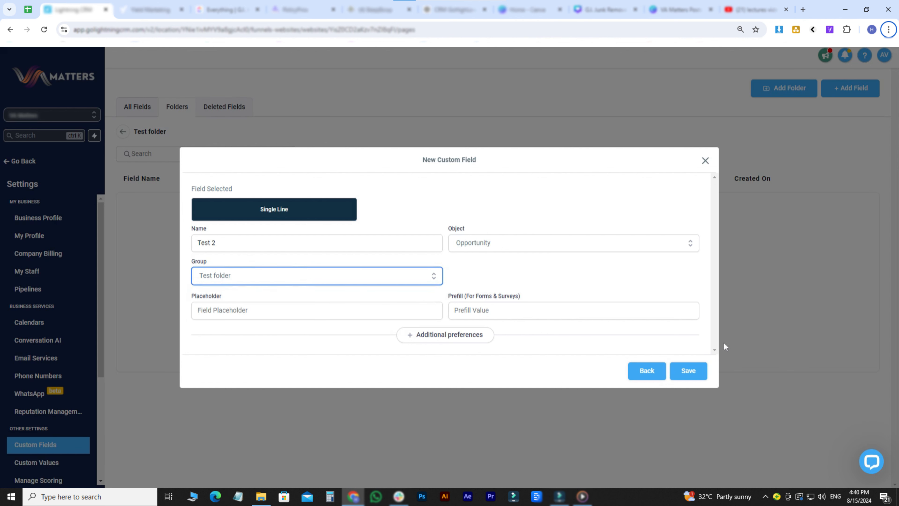
pyautogui.click(689, 370)
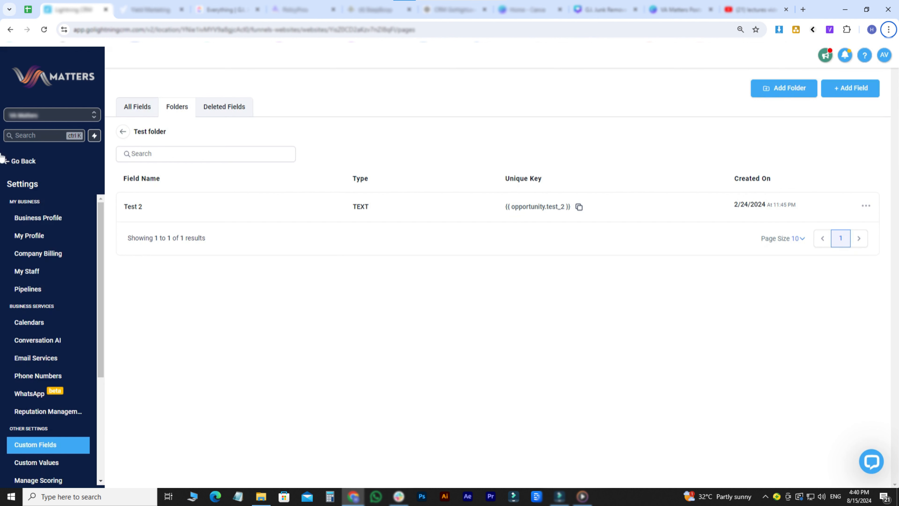
# - Start a new opportunity from the Opportunities board and check its form for the added custom fields
pyautogui.click(24, 162)
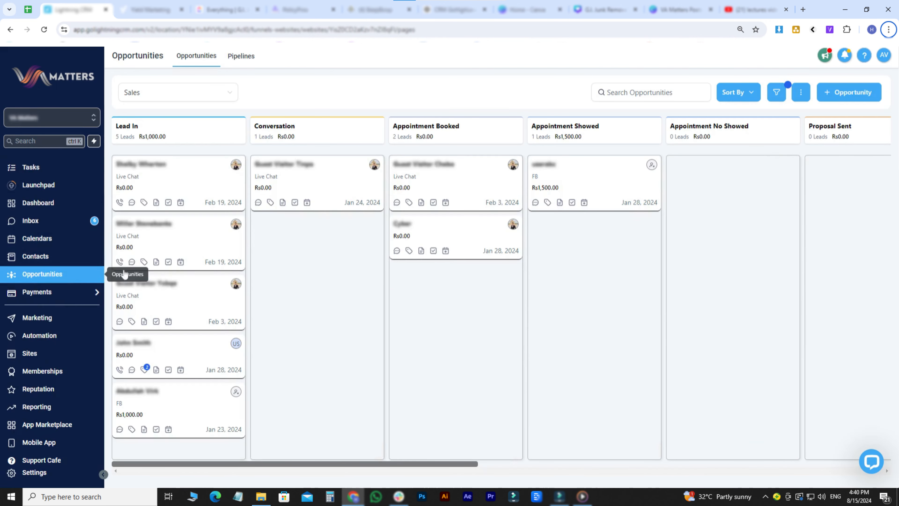
pyautogui.click(834, 92)
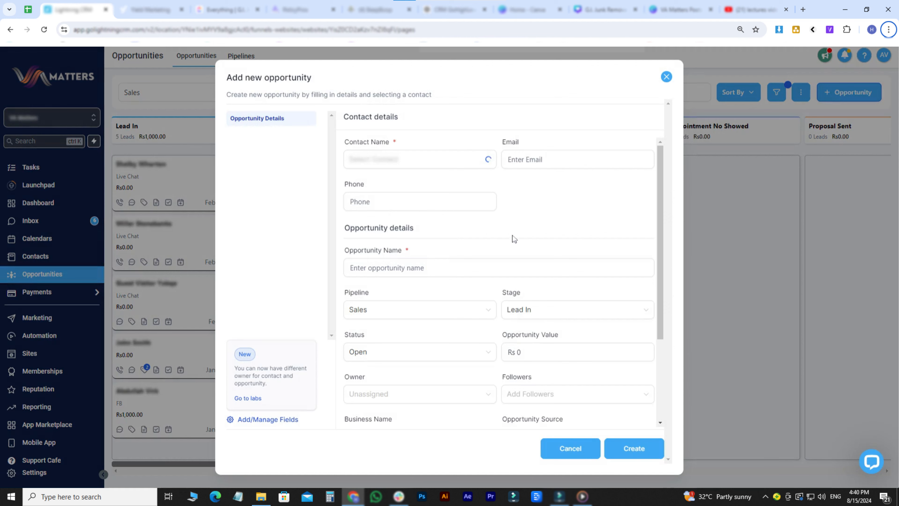
pyautogui.scroll(-3, 518, 236)
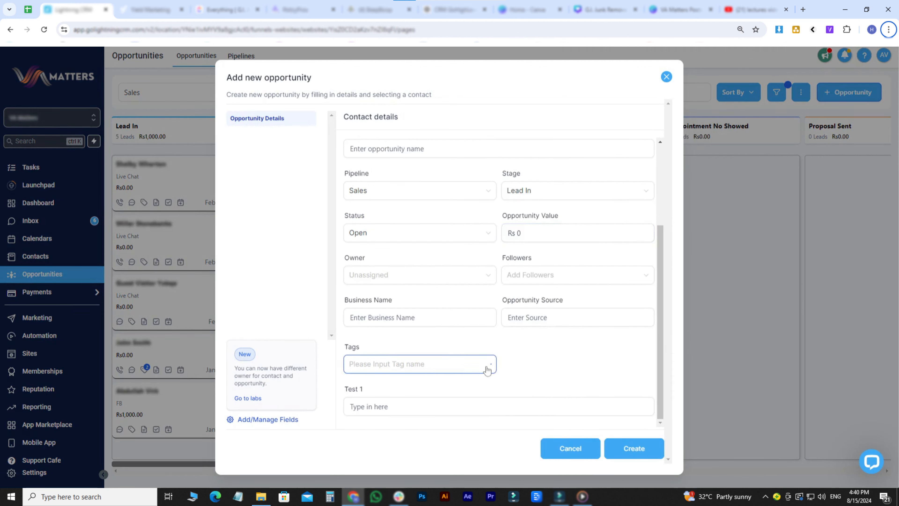
pyautogui.scroll(2, 424, 344)
pyautogui.scroll(-2, 424, 343)
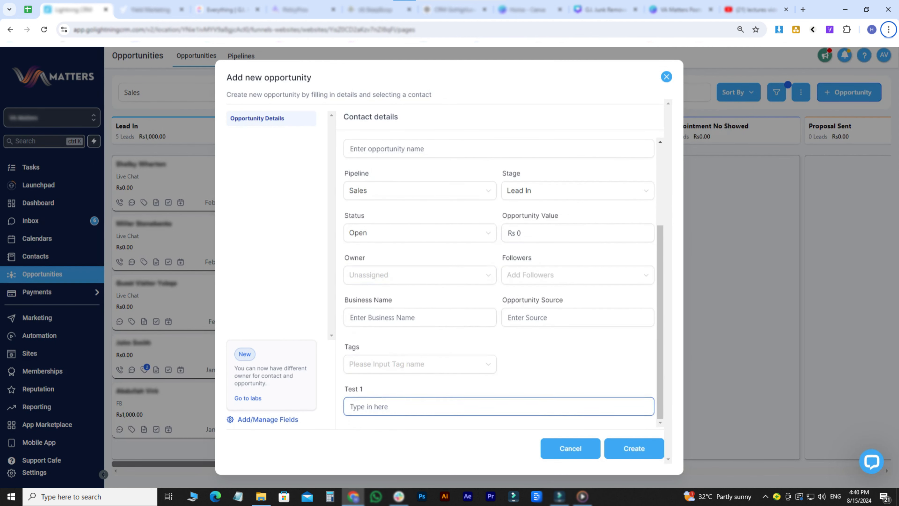
pyautogui.scroll(3, 434, 326)
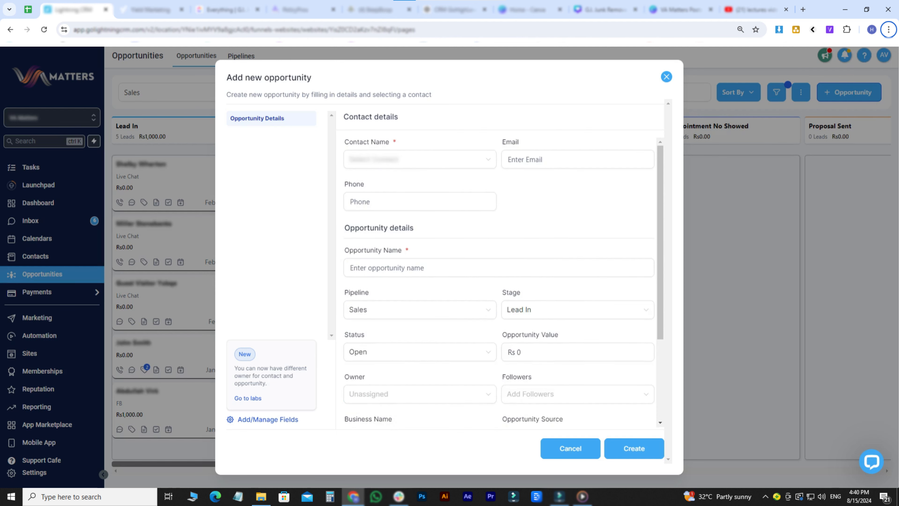
# - Select an existing contact for the new opportunity and create it in the Lead In stage of the Sales pipeline
pyautogui.click(413, 160)
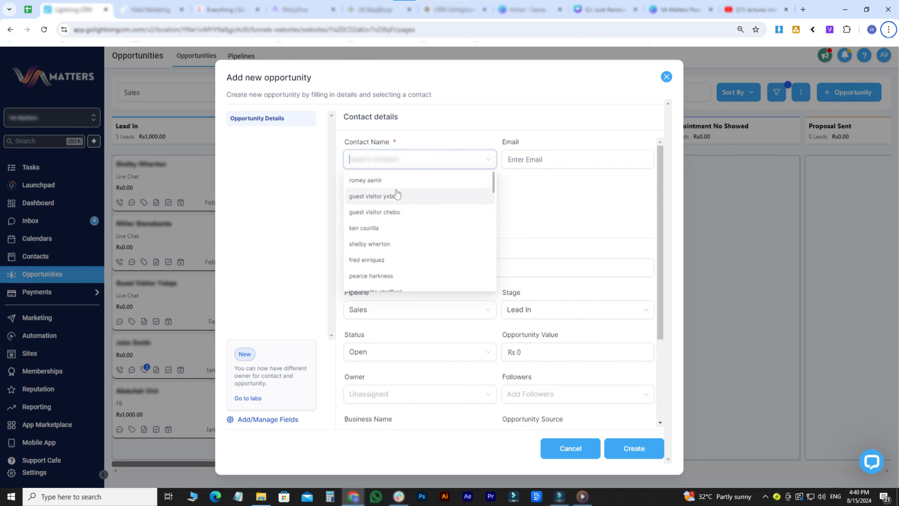
pyautogui.click(390, 232)
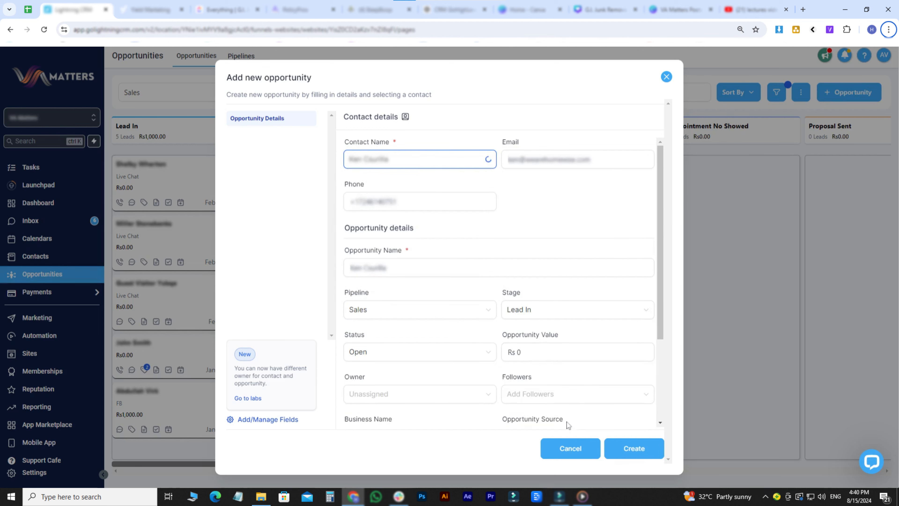
pyautogui.scroll(-3, 583, 414)
pyautogui.click(645, 455)
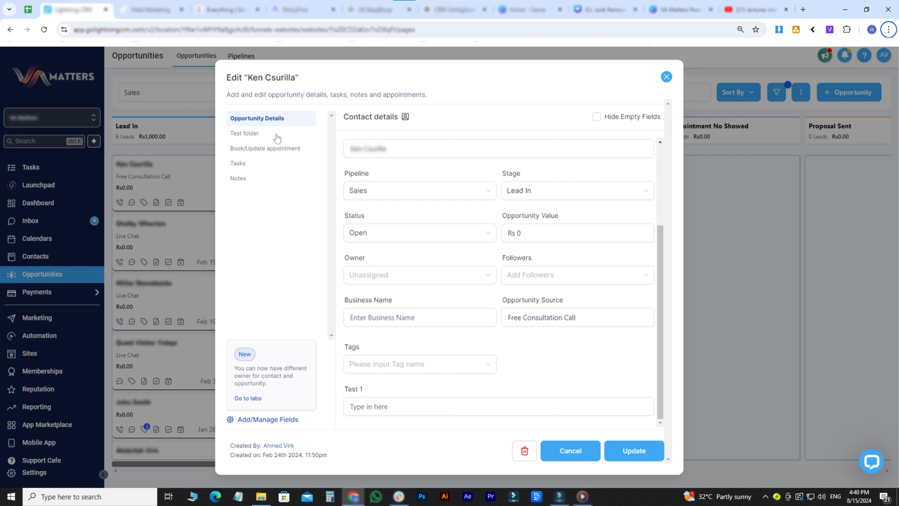
# - Review the new opportunity's Test folder and Opportunity Details sections, hide its empty fields, and close it
pyautogui.click(255, 138)
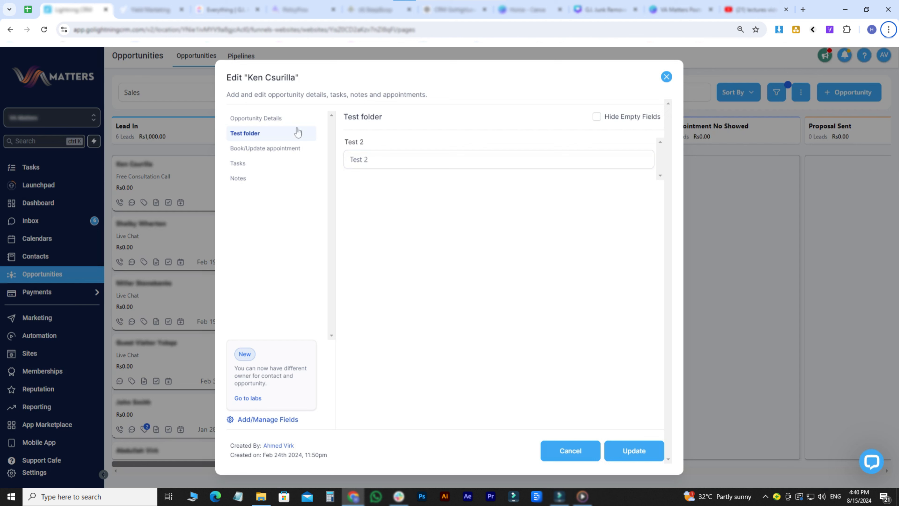
pyautogui.click(280, 118)
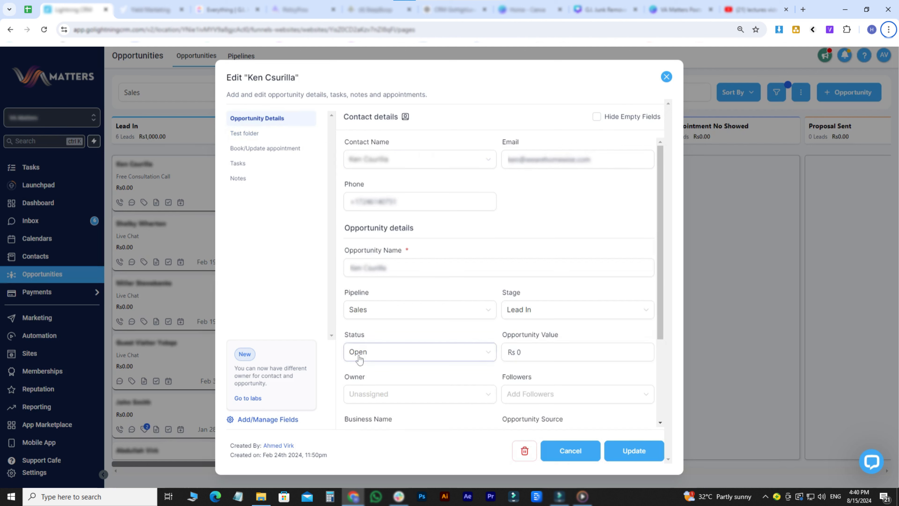
pyautogui.scroll(-2, 359, 359)
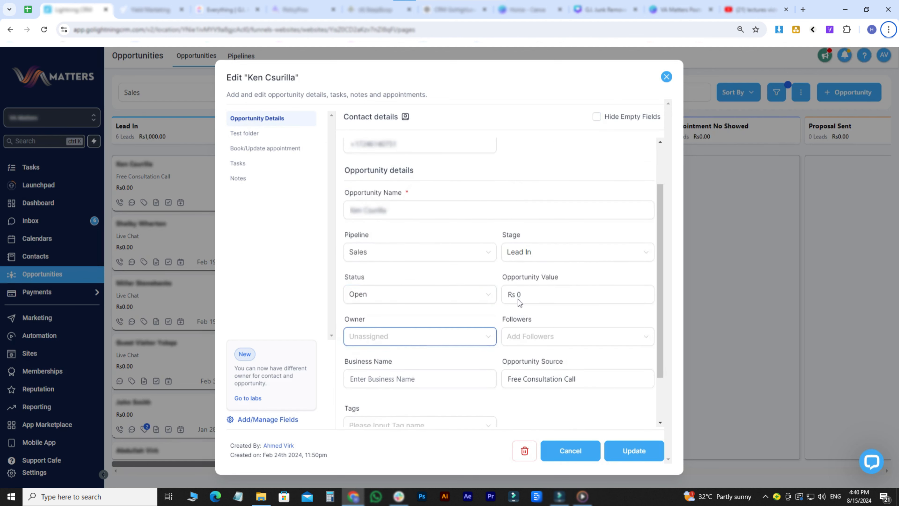
pyautogui.click(596, 116)
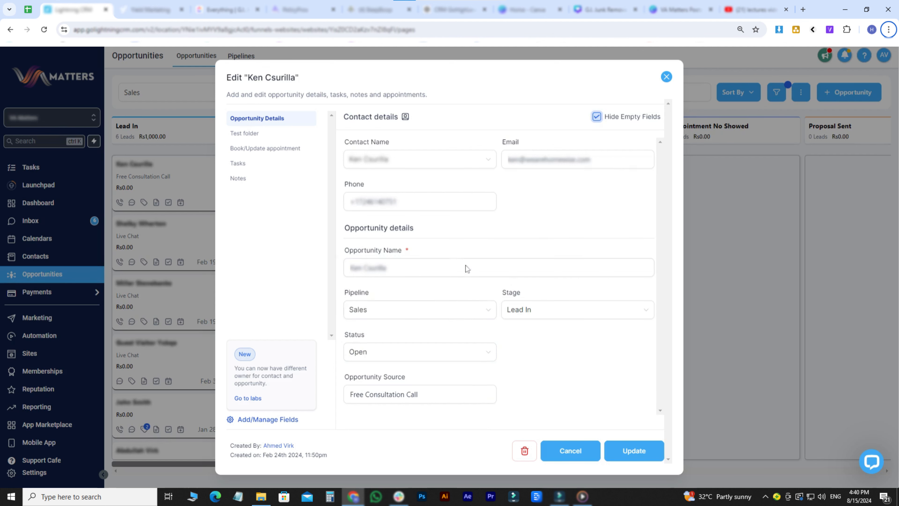
pyautogui.press('Escape')
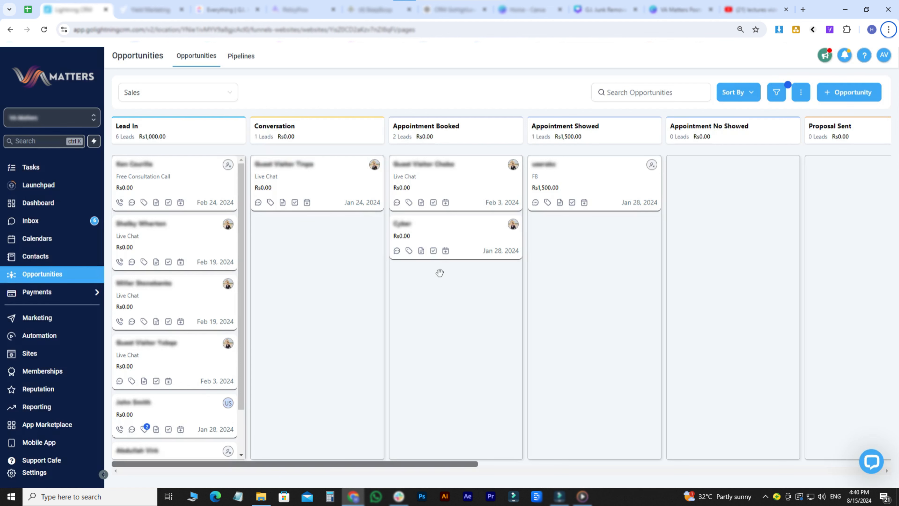
# - Return to the Custom Fields settings and start a new field of type File Upload
pyautogui.click(64, 473)
pyautogui.click(40, 453)
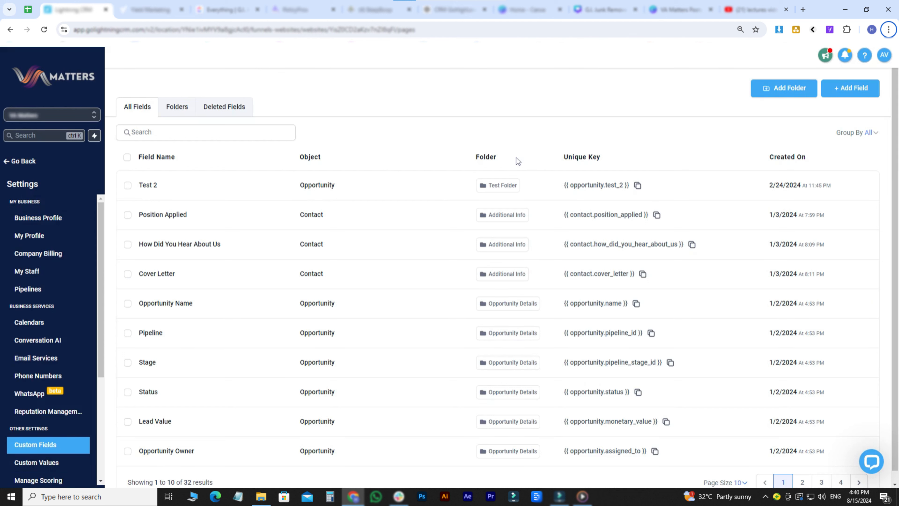
pyautogui.click(850, 88)
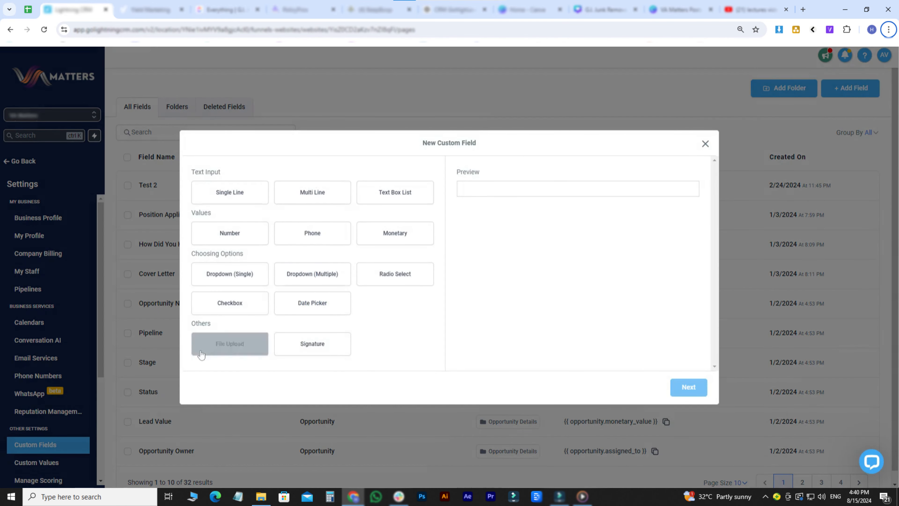
pyautogui.click(207, 343)
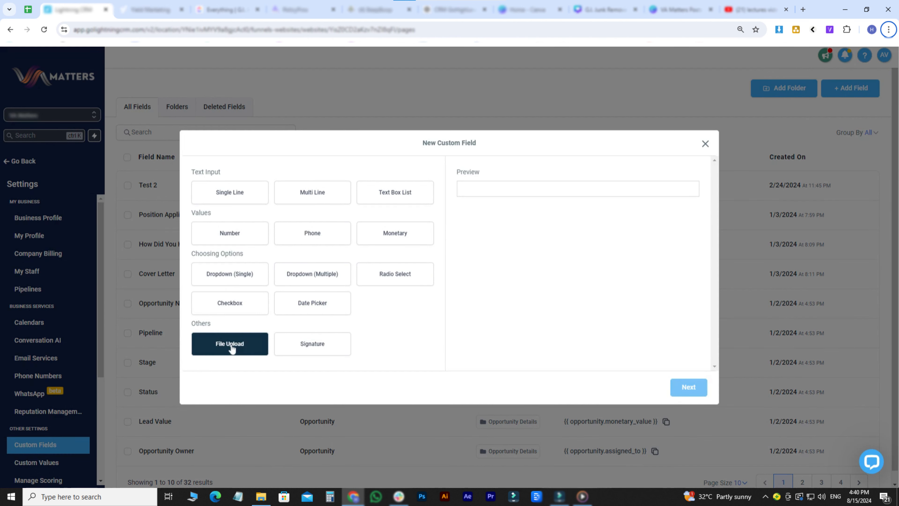
pyautogui.click(687, 386)
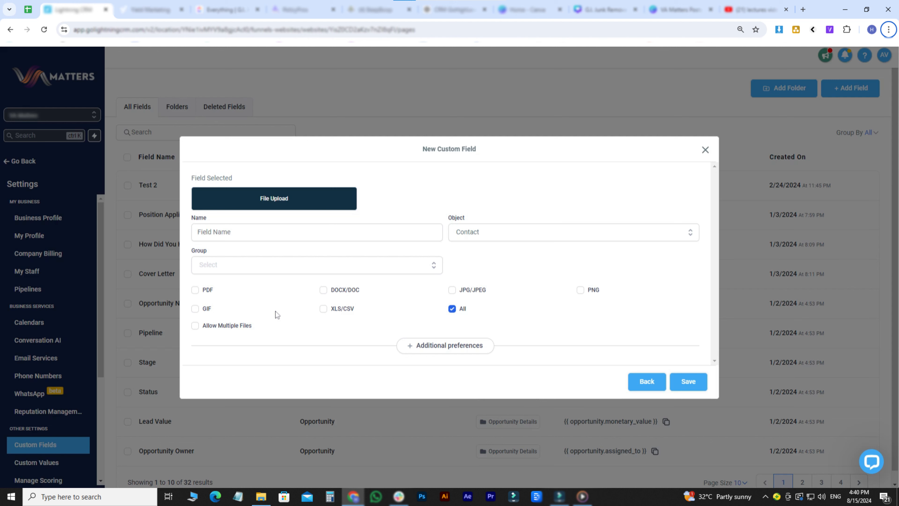
# - Name the File Upload field "Test file", assign it to the General Info group of the Contact object, and save it
pyautogui.click(316, 232)
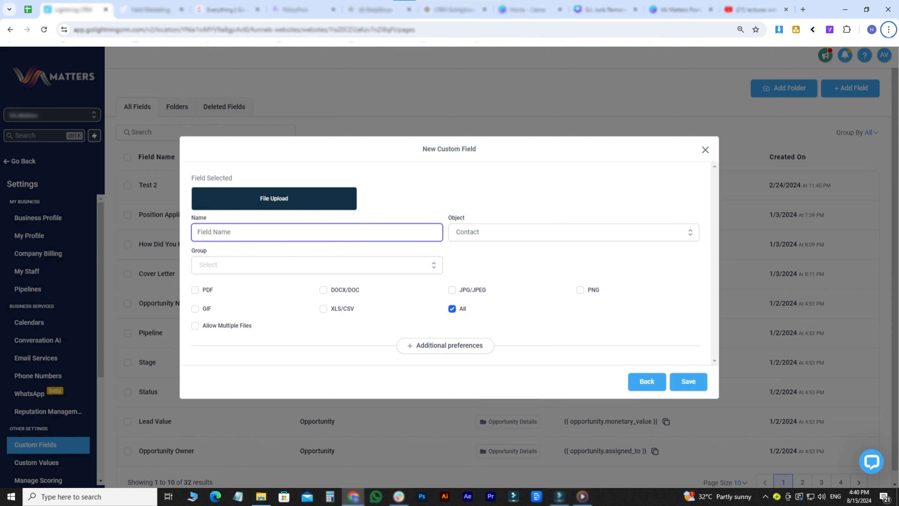
pyautogui.write('Test file')
pyautogui.click(250, 265)
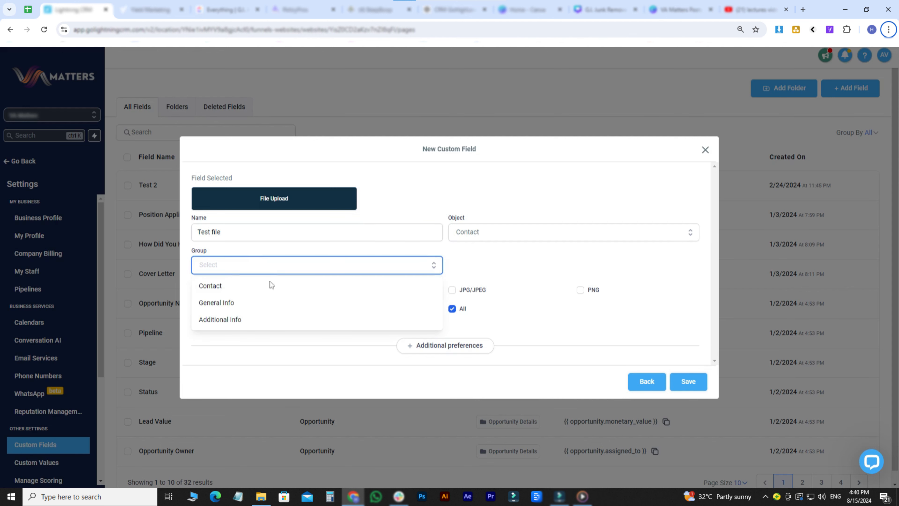
pyautogui.click(258, 302)
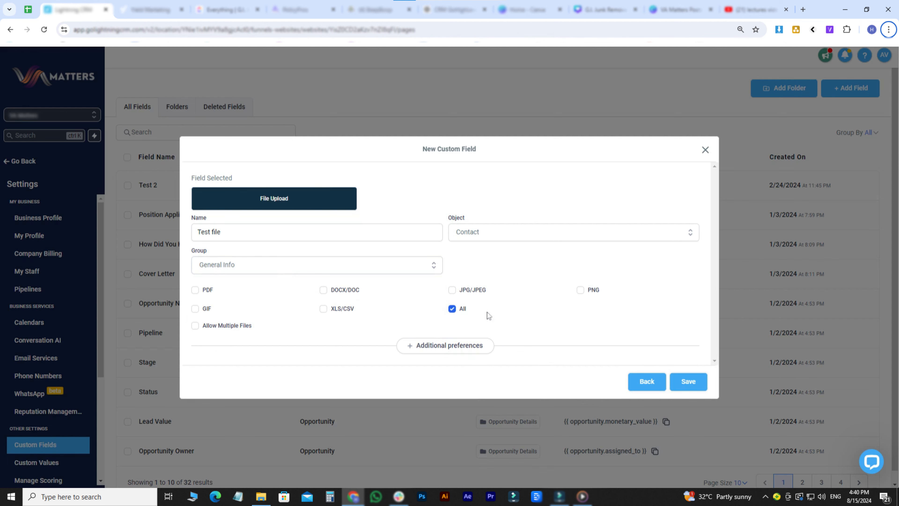
pyautogui.click(689, 381)
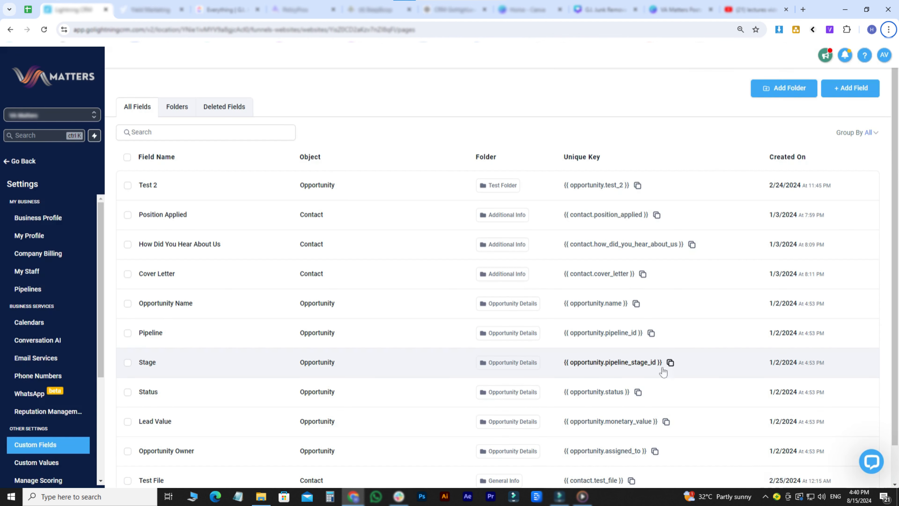
pyautogui.scroll(-1, 557, 423)
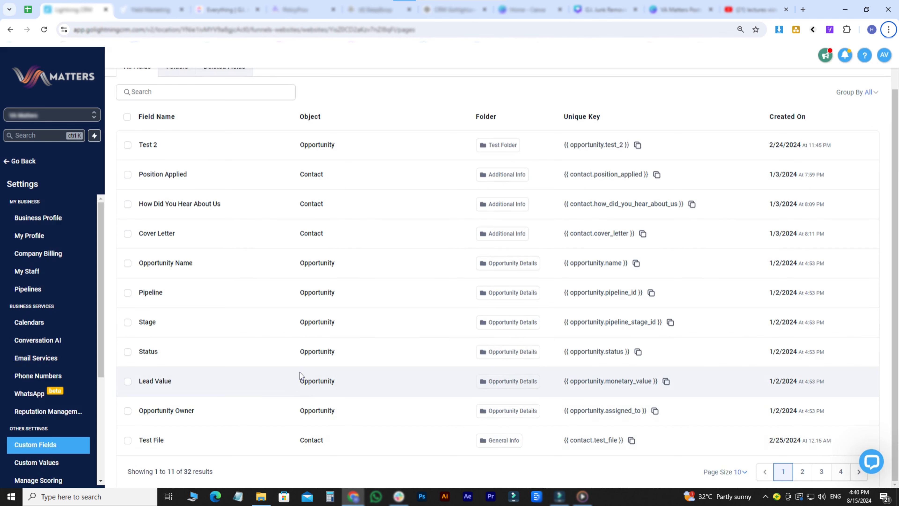
# - Open the form builder under Sites and create a new form from scratch
pyautogui.click(28, 163)
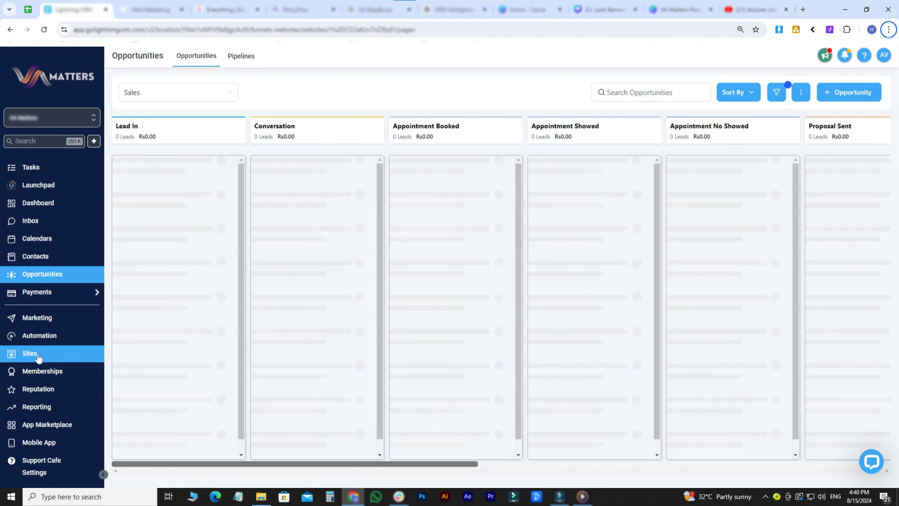
pyautogui.click(39, 357)
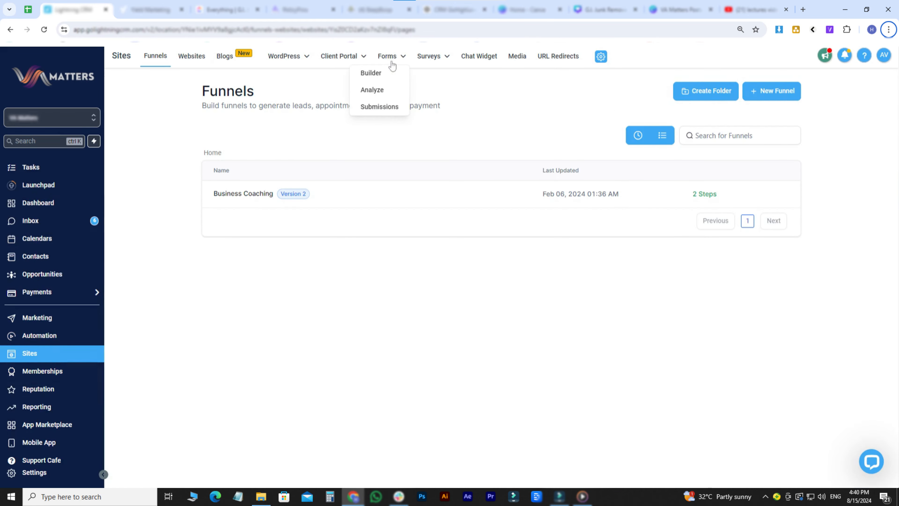
pyautogui.moveTo(381, 67)
pyautogui.click(377, 75)
pyautogui.click(768, 92)
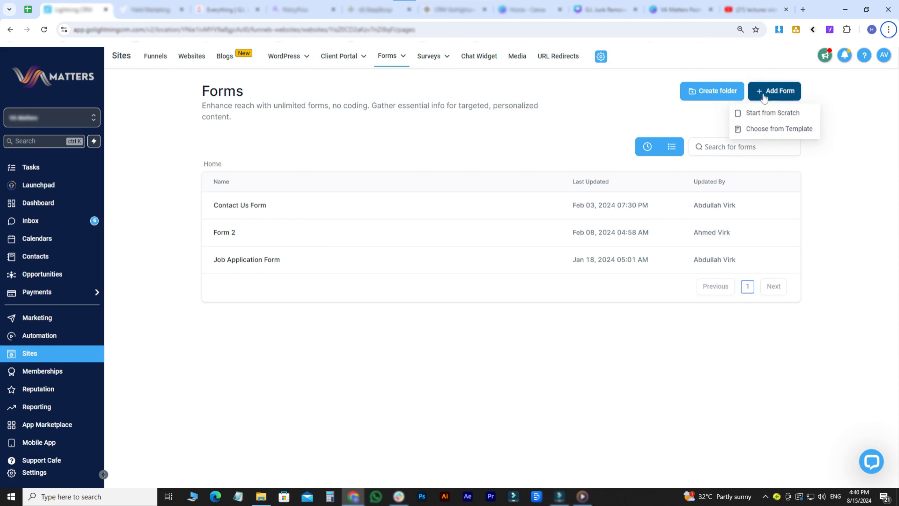
pyautogui.click(766, 115)
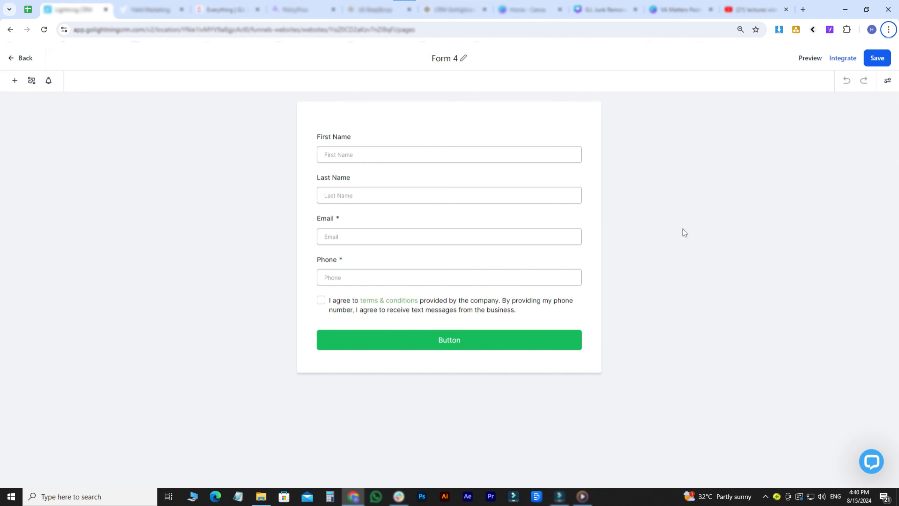
# - Add the Test file custom field to the form below the Phone field
pyautogui.click(15, 85)
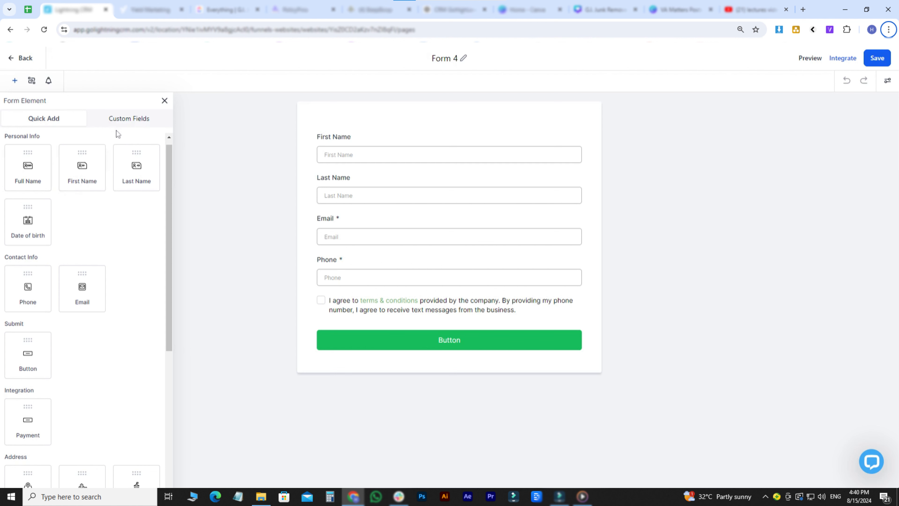
pyautogui.click(131, 120)
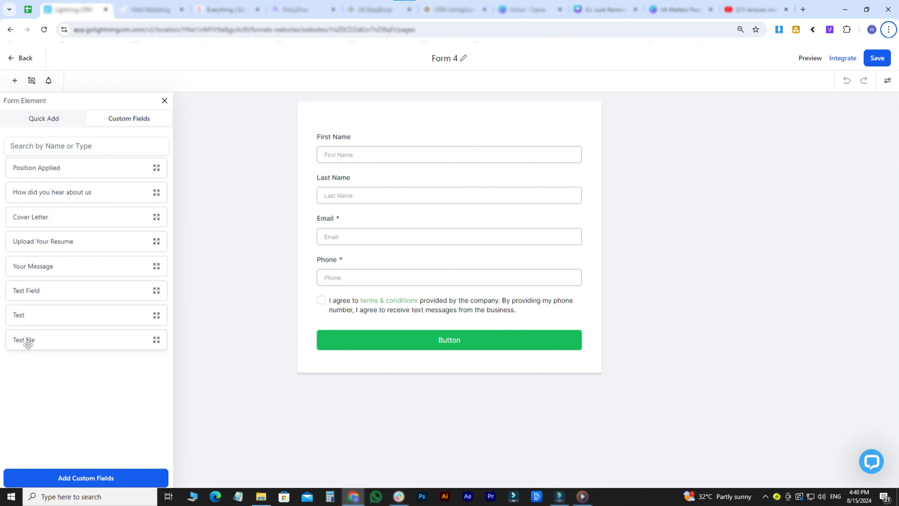
pyautogui.click(46, 348)
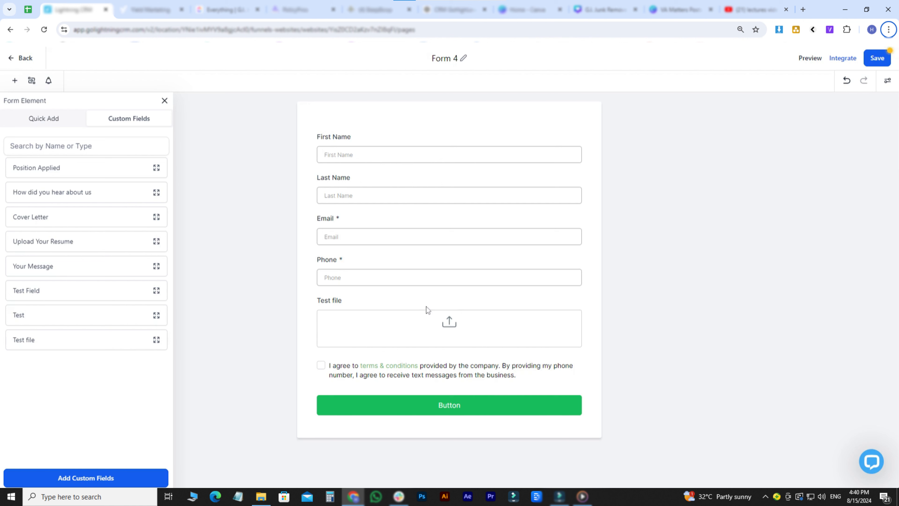
# - Make the Test file field required on the form and save the form
pyautogui.click(447, 324)
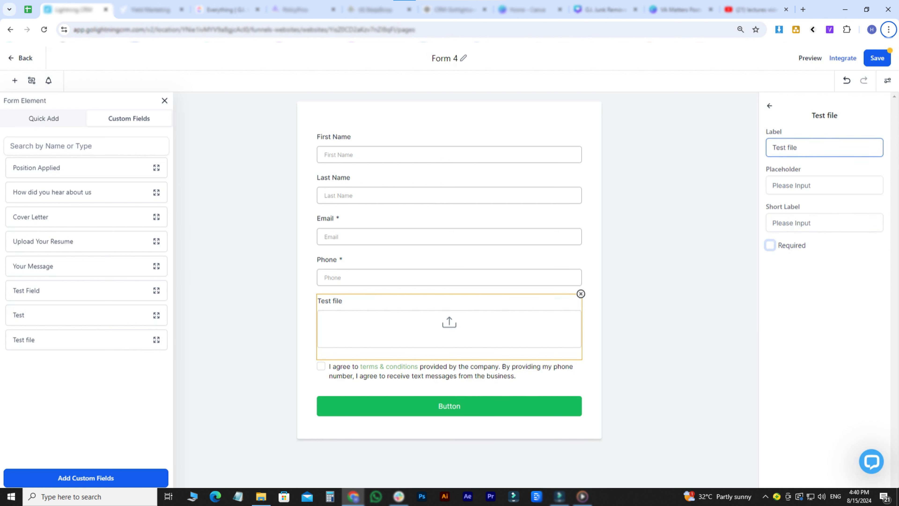
pyautogui.click(797, 185)
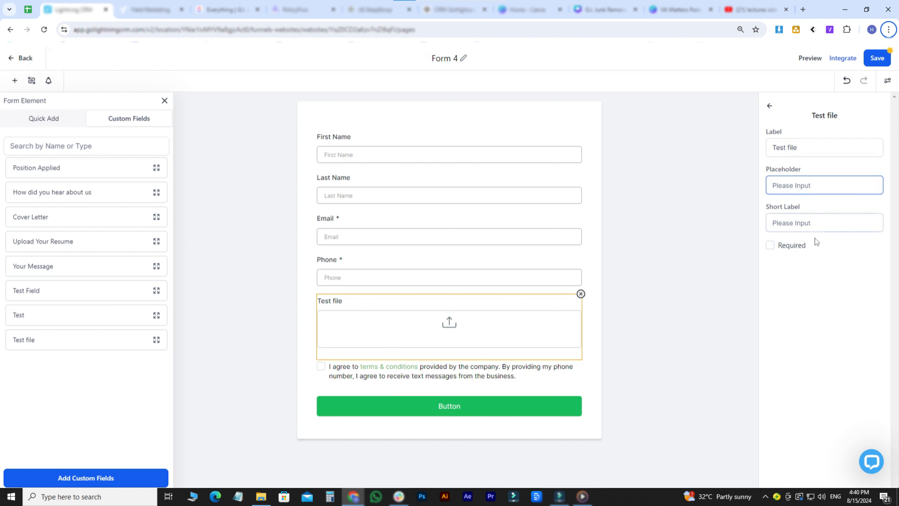
pyautogui.click(771, 245)
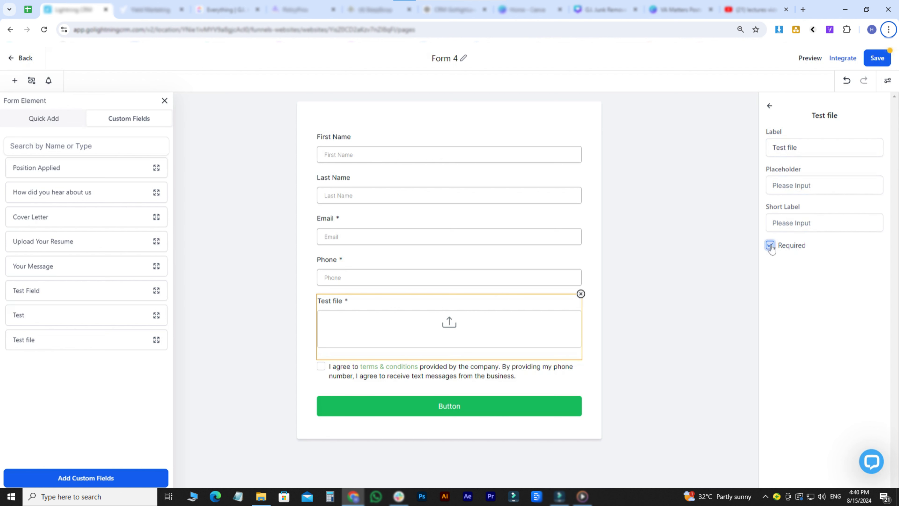
pyautogui.click(877, 59)
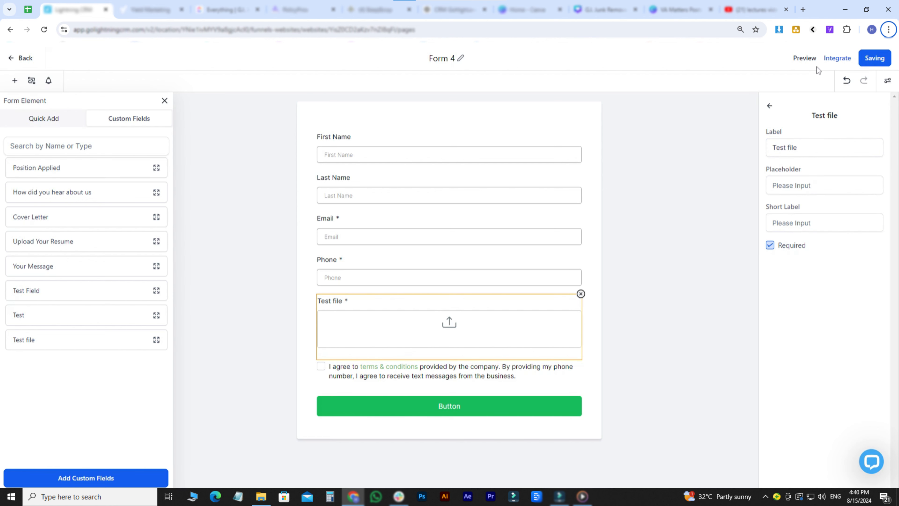
# - Review the form's embed and link-sharing options, close them, and return to the forms list
pyautogui.click(837, 60)
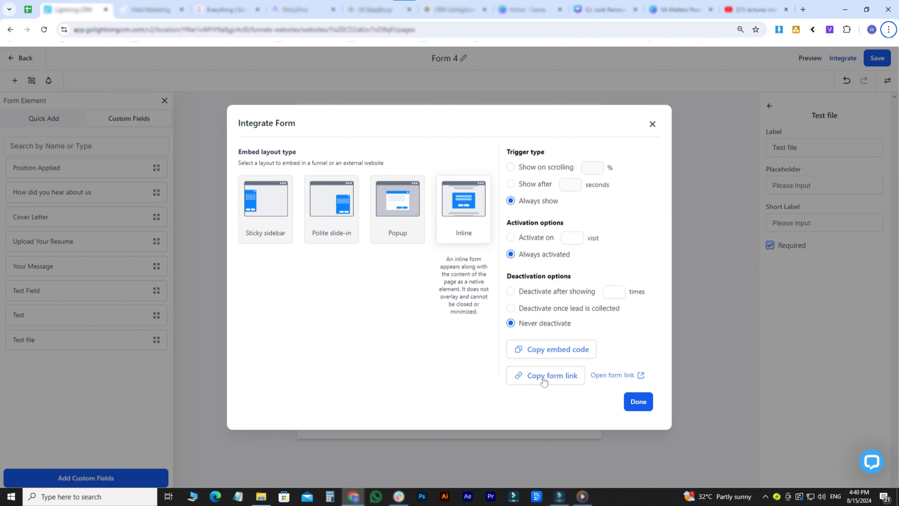
pyautogui.click(638, 402)
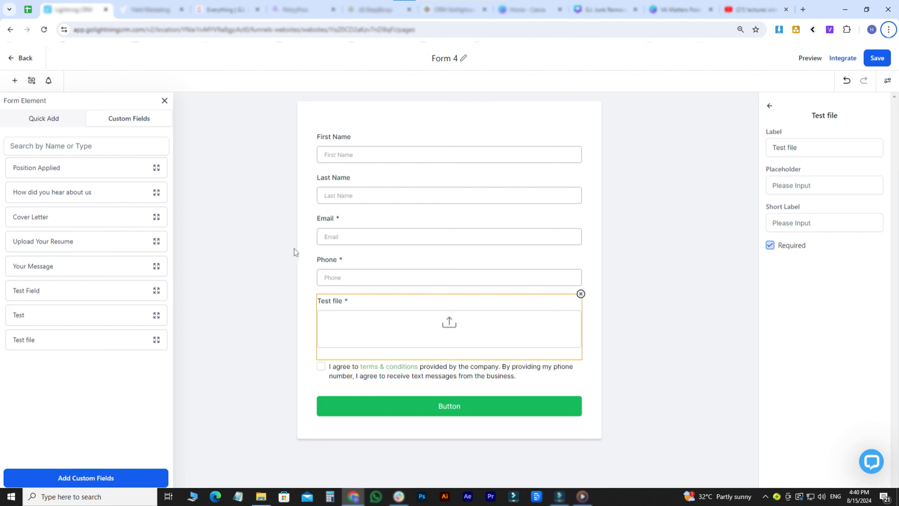
pyautogui.click(18, 58)
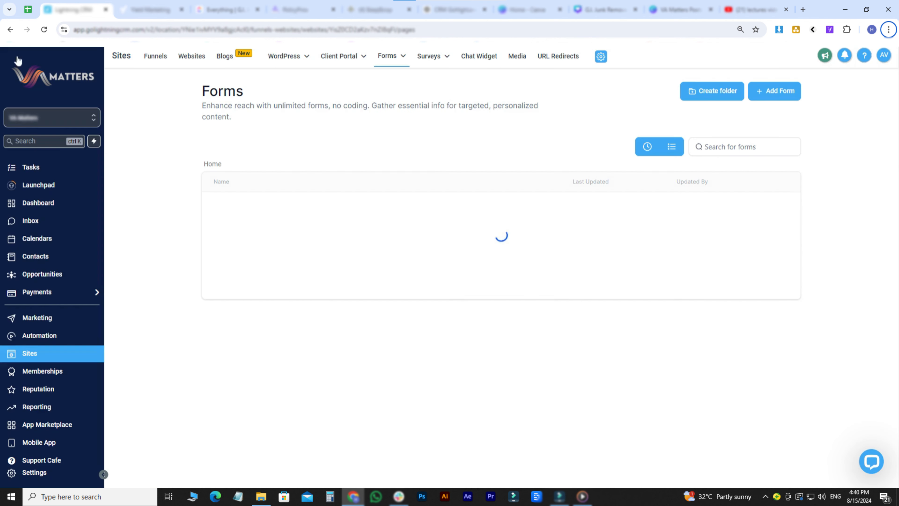